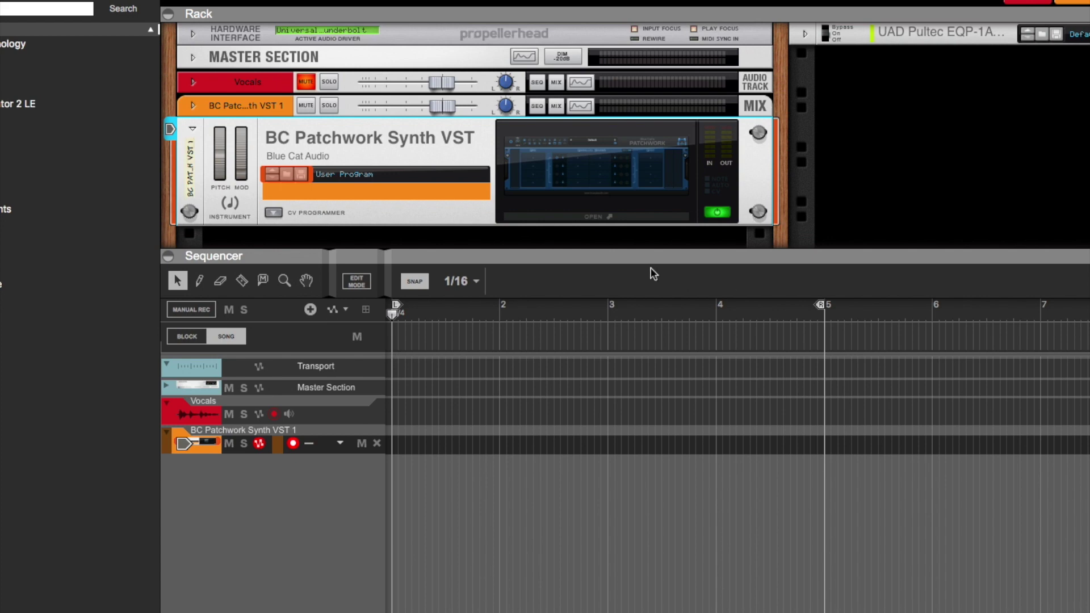
Open the BC Patchwork Synth VST 1 plugin window to show its DX7 V and Echo chains.
left_click(623, 218)
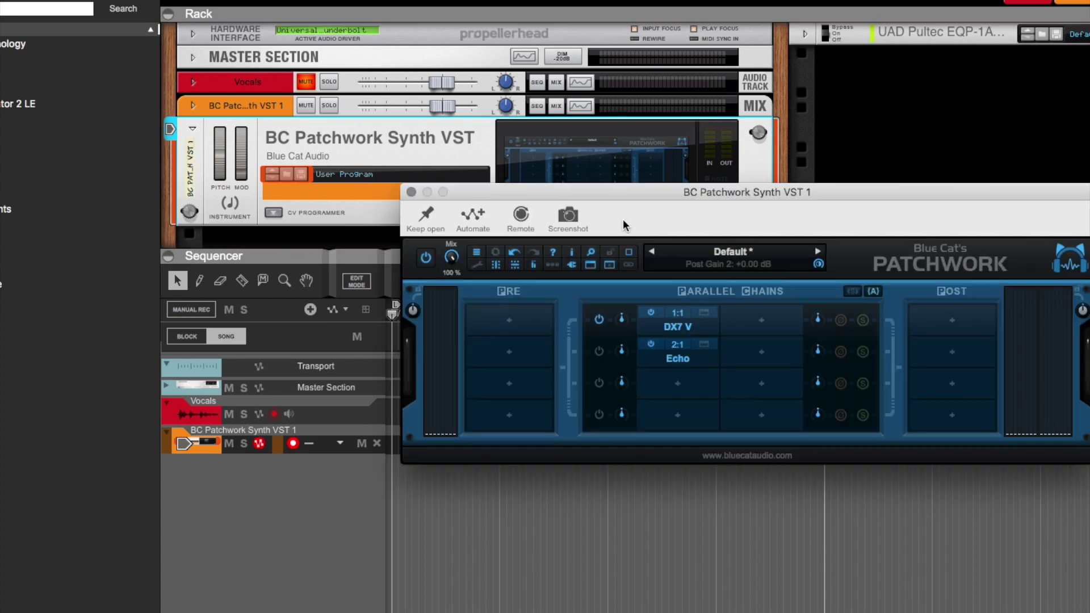
left_click_drag(772, 195, 590, 169)
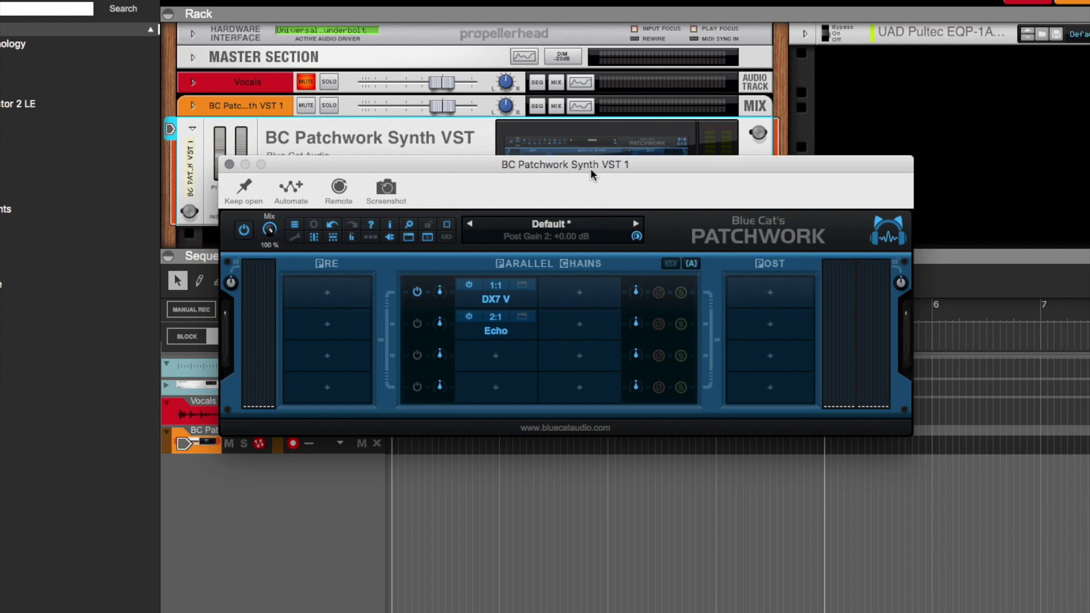
left_click(469, 316)
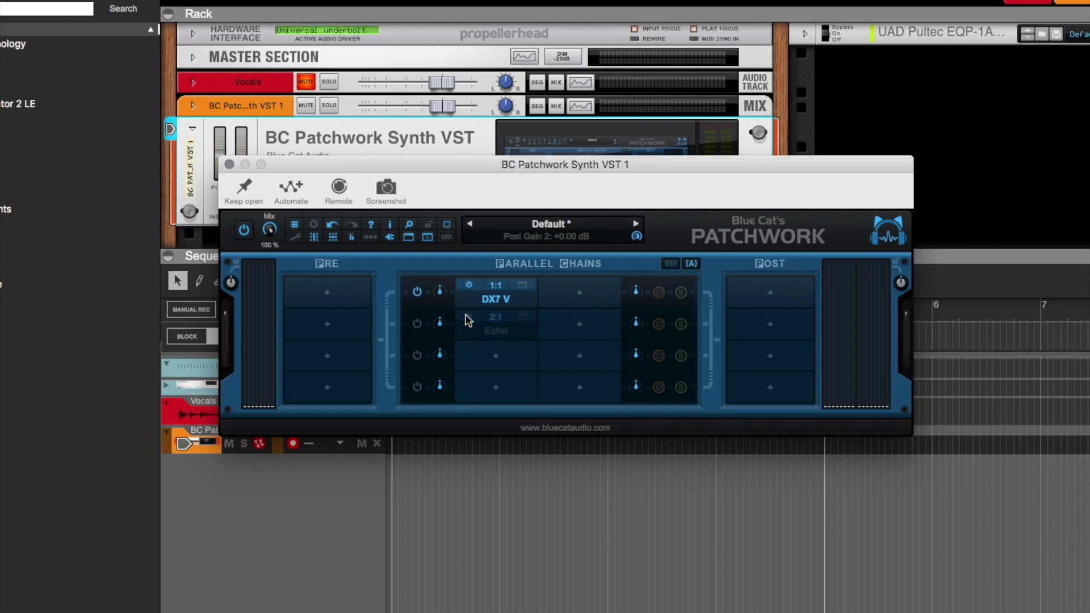
left_click(472, 317)
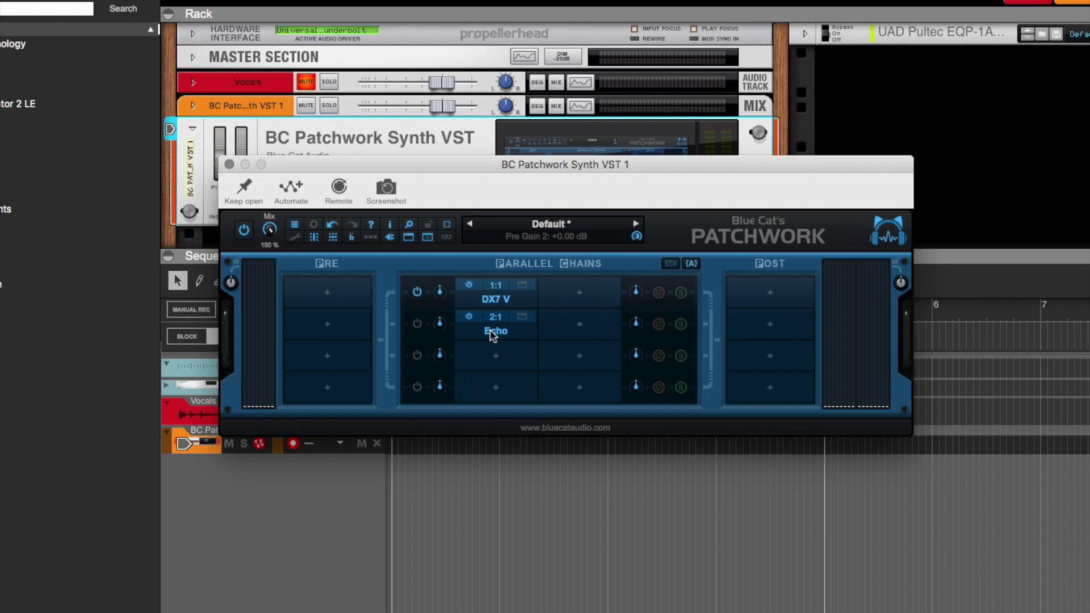
left_click(522, 316)
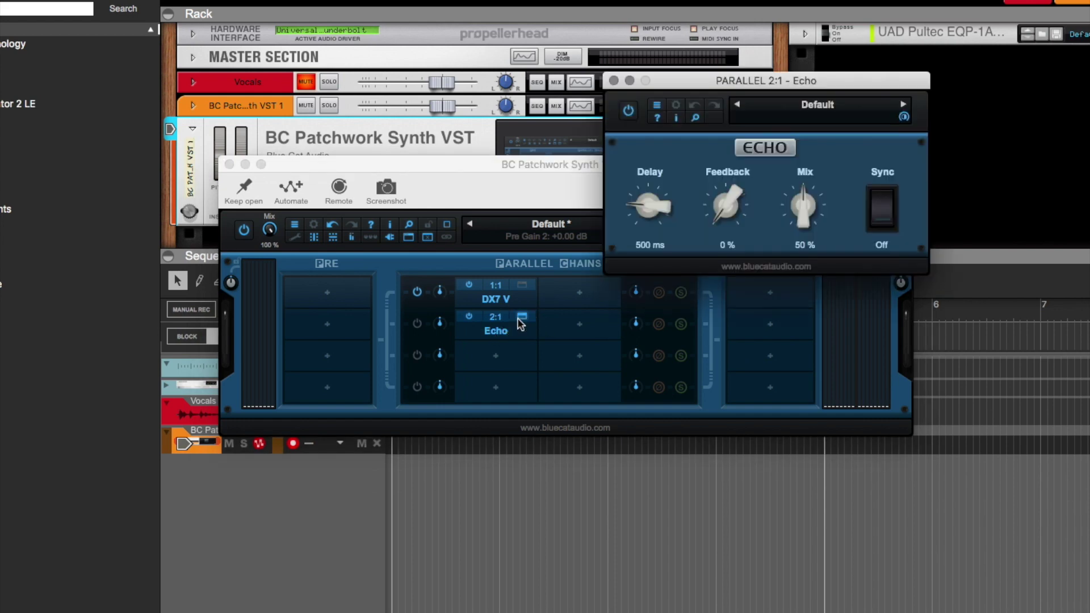
left_click(614, 81)
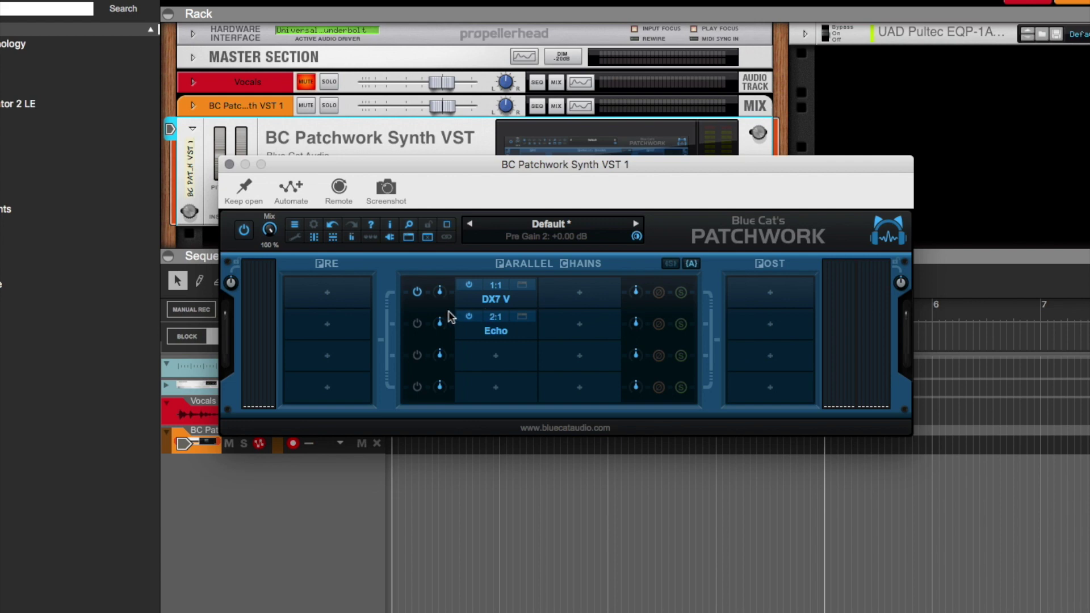
right_click(490, 303)
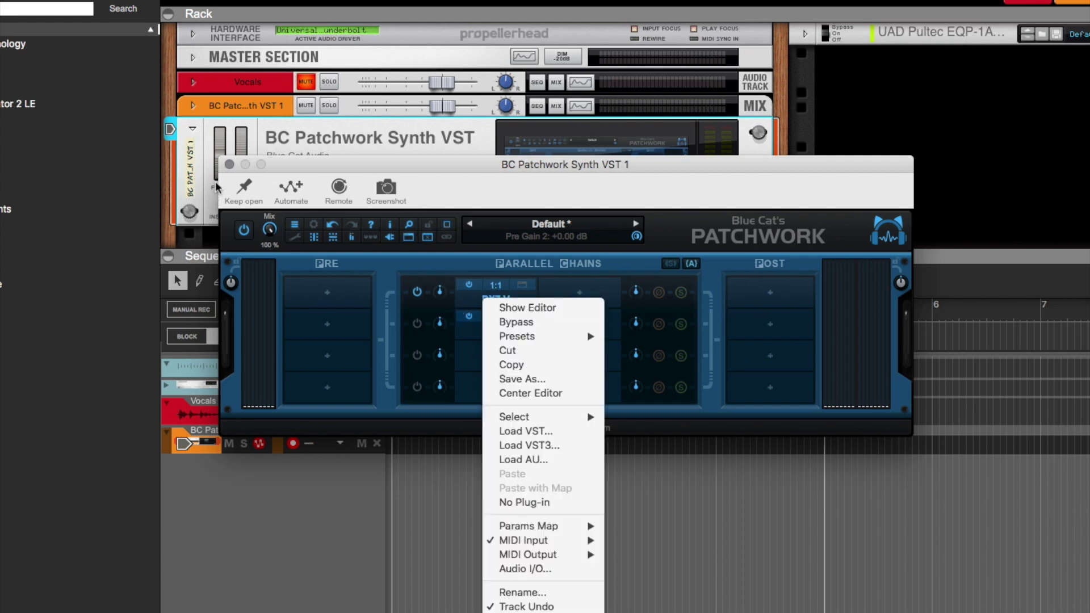
Close the Patchwork window, then delete the BC Patchwork Synth device and all tracks in its group.
left_click(288, 163)
left_click(229, 164)
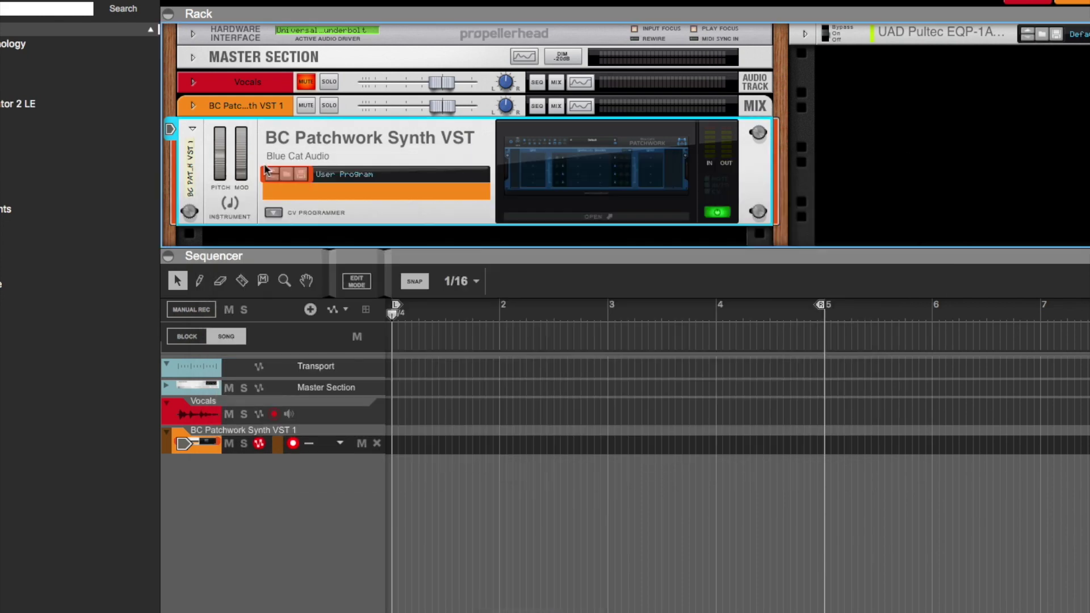
right_click(359, 155)
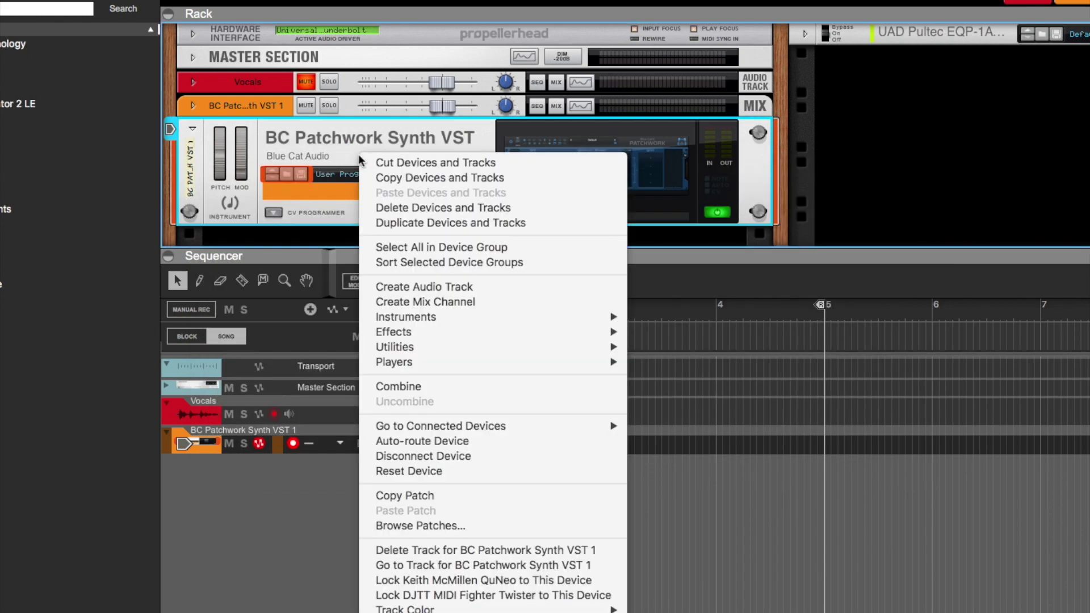
left_click(394, 209)
left_click(918, 192)
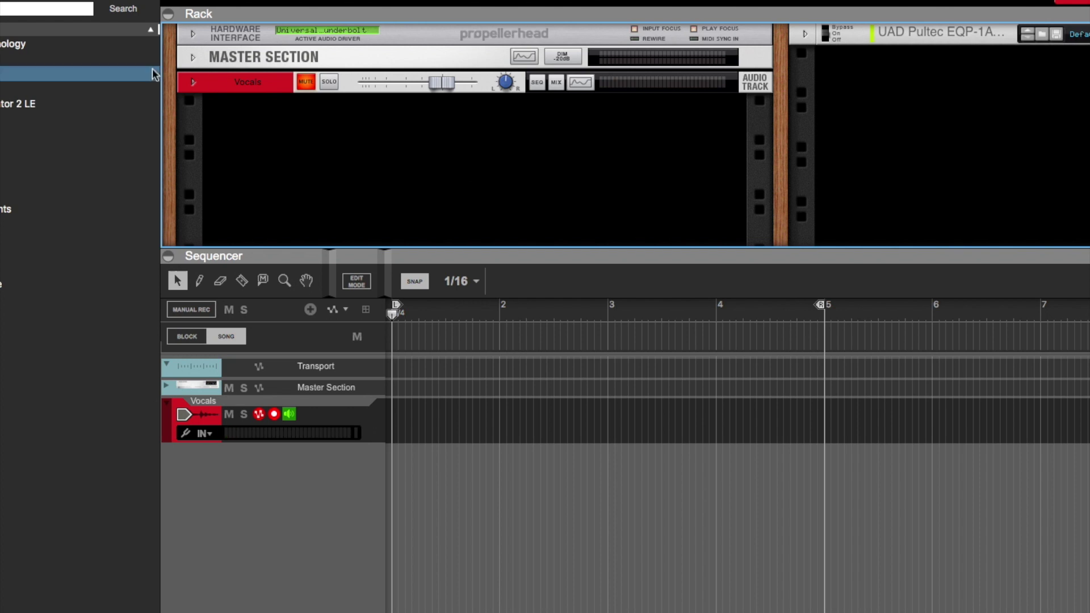
Add a new BC Patchwork Synth VST from the browser to the Rack and open its empty chains.
left_click(57, 58)
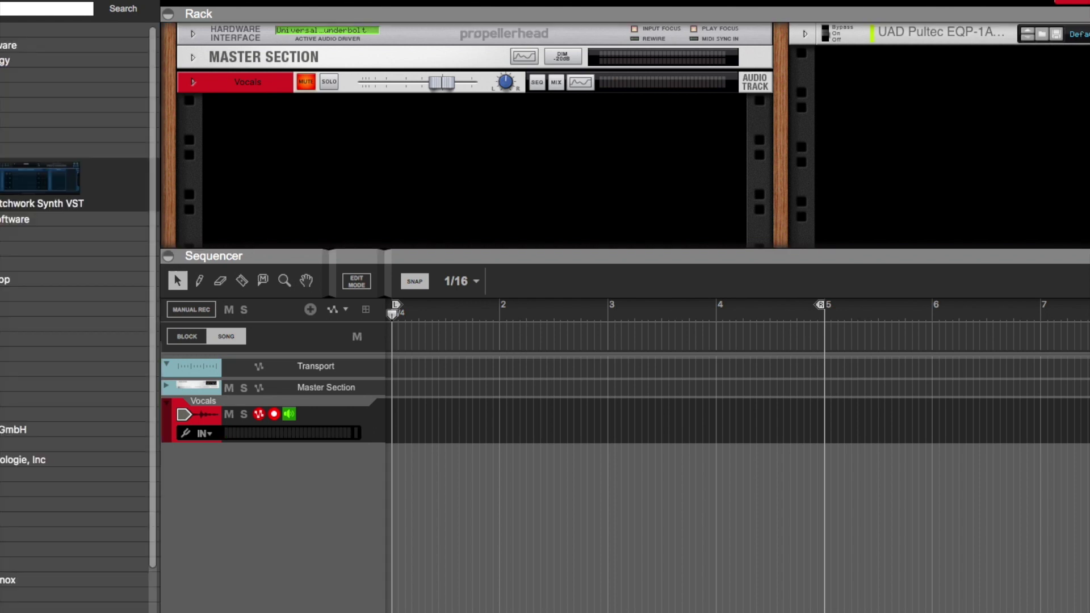
left_click_drag(51, 180, 498, 155)
left_click(573, 217)
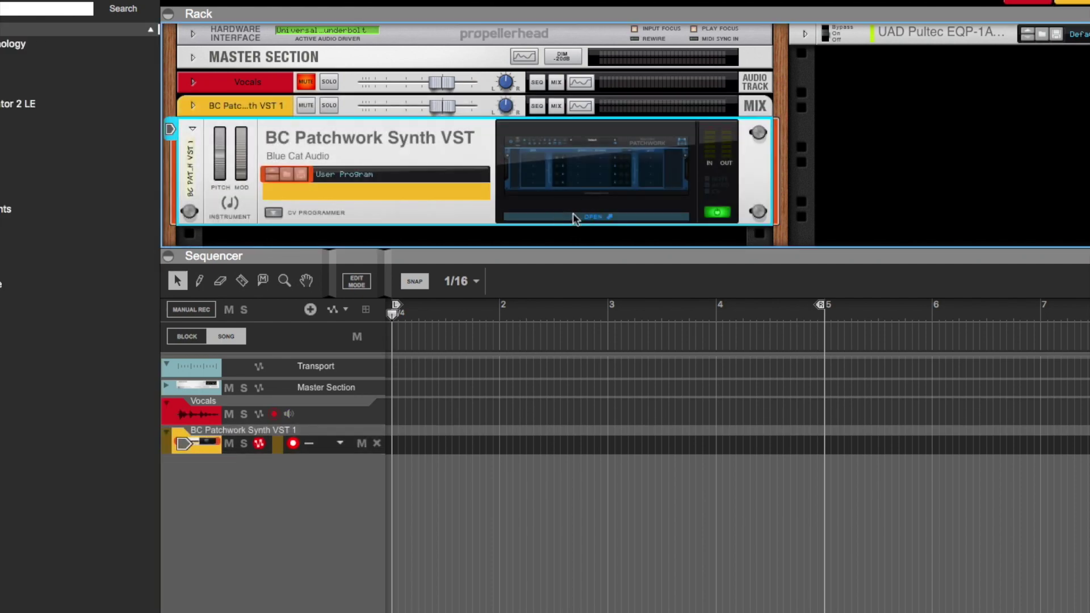
left_click(561, 46)
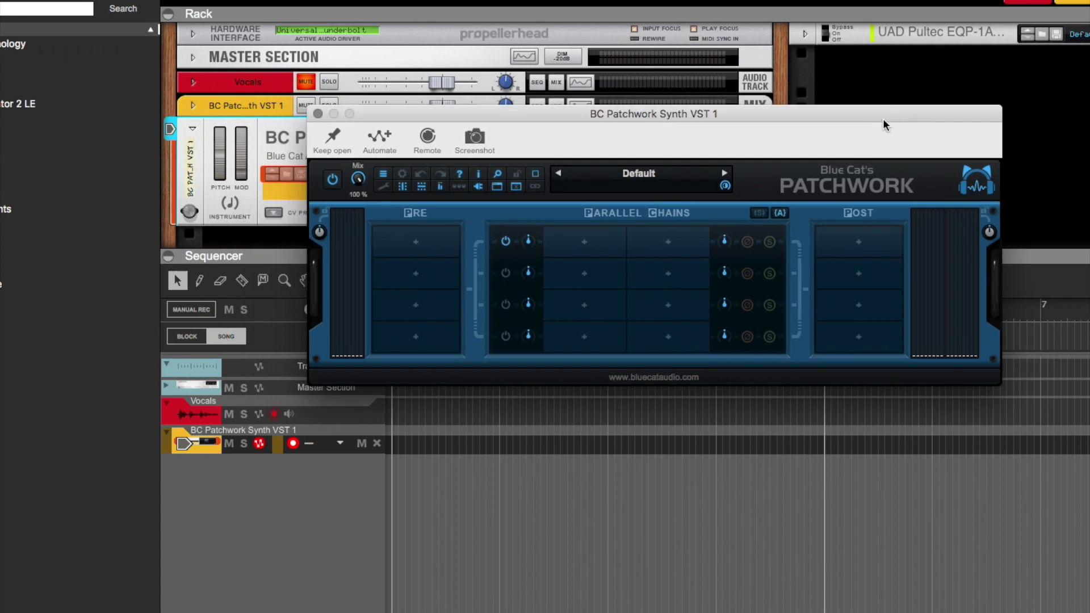
left_click(591, 240)
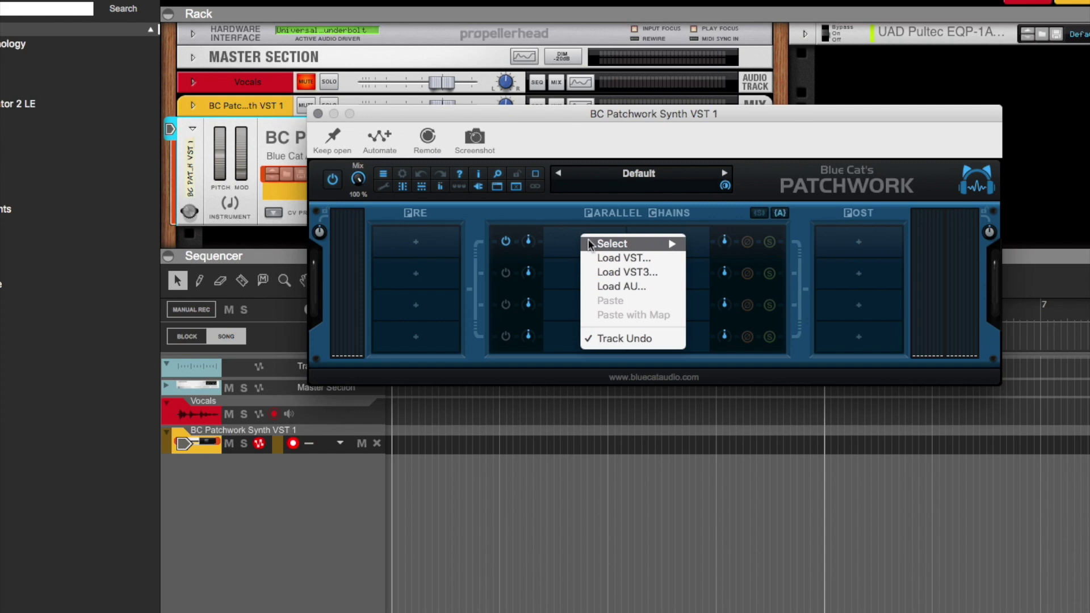
Load VPS Avenger.vst3 from the VST3 folder into Patchwork's first parallel chain.
left_click(611, 272)
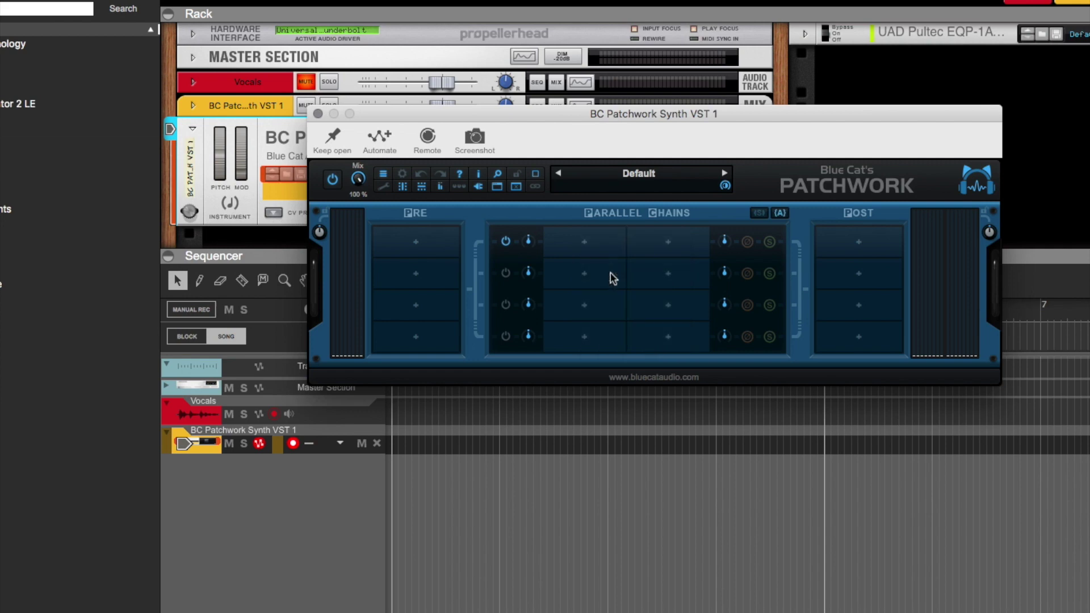
scroll(611, 271, "down", 10)
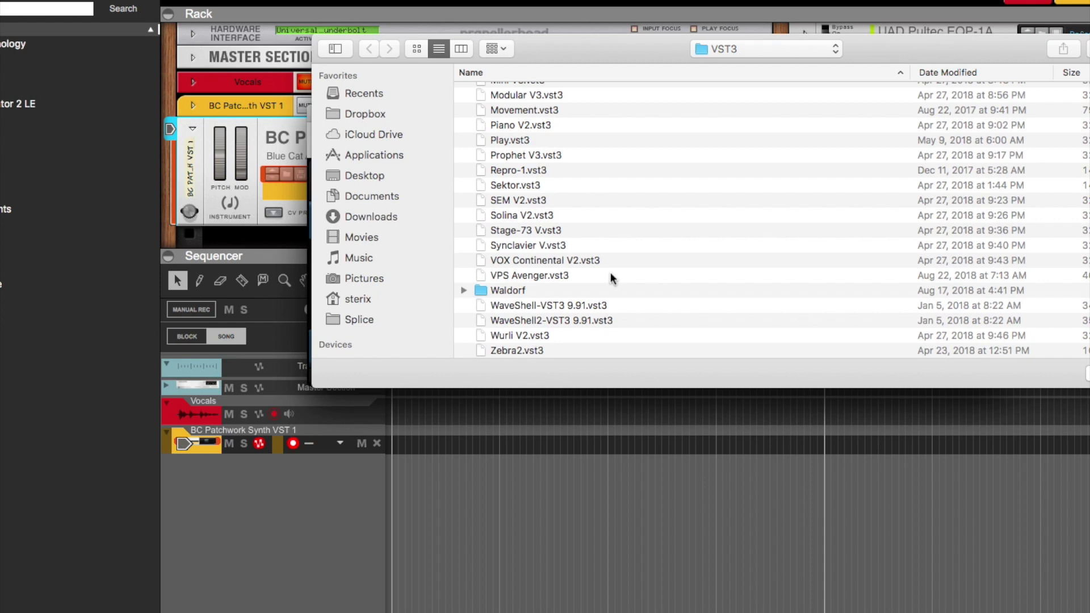
left_click(547, 273)
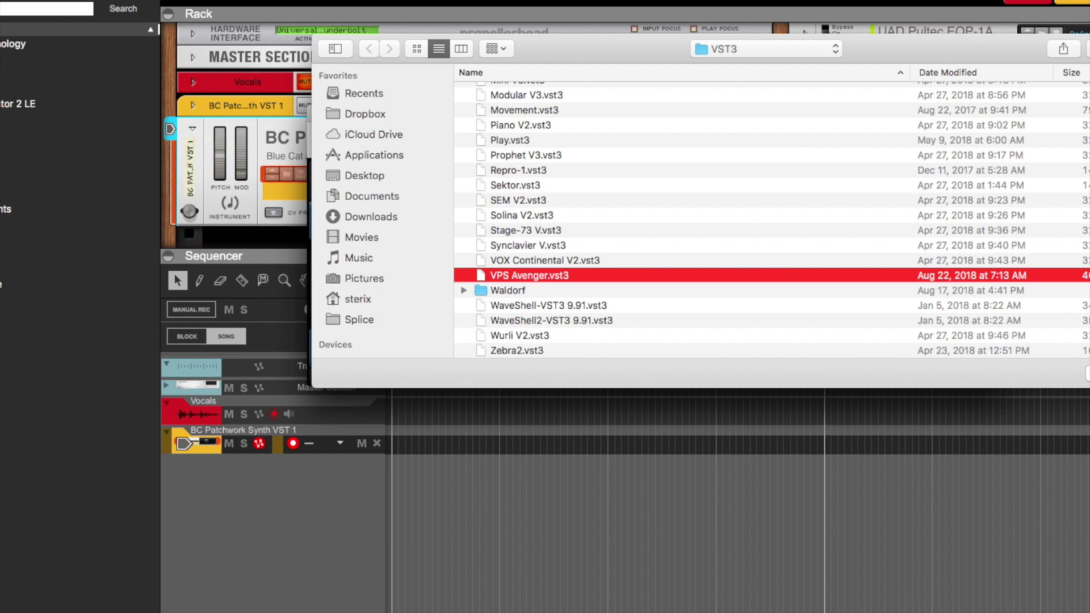
key("Return")
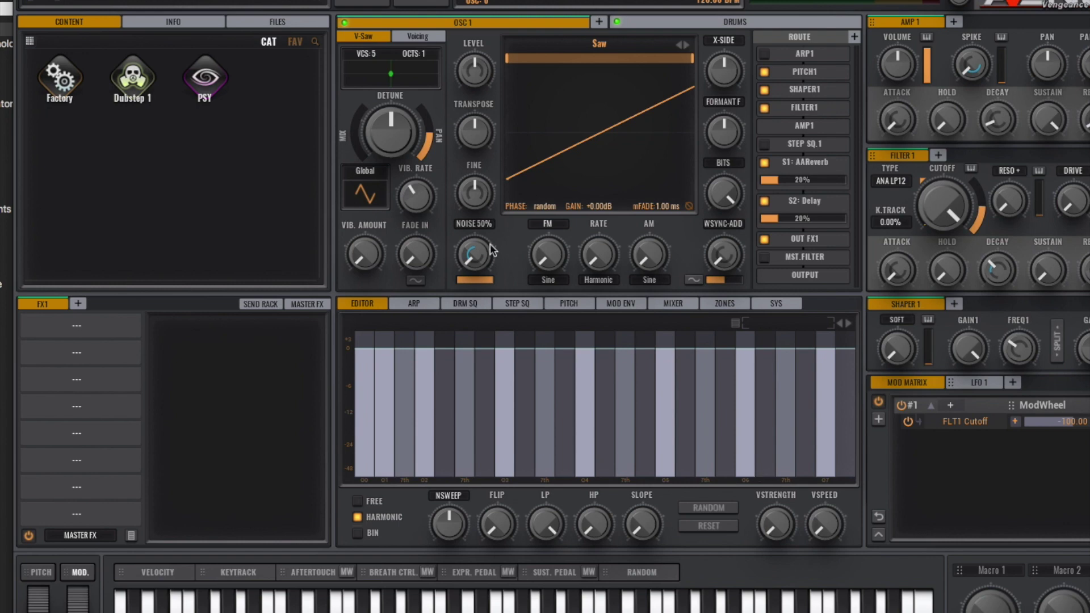
Load the AR Break Atmo preset from Avenger's Dubstep 1 folder.
left_click(131, 80)
left_click(130, 83)
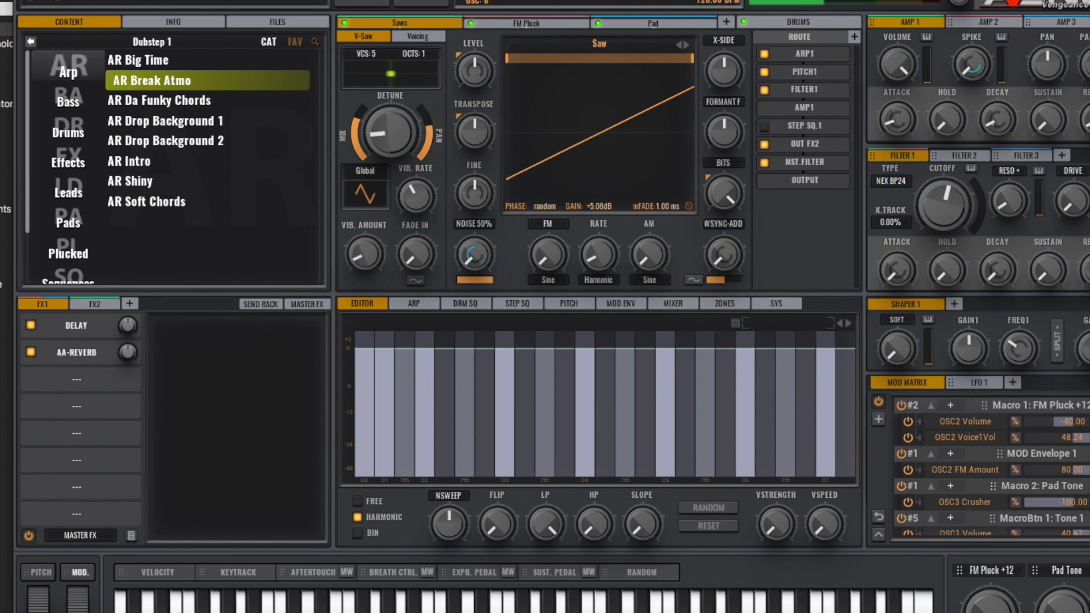
Close the plugin windows, record a four-bar clip on the Patchwork track, and rewind to bar 1.
key("super+w")
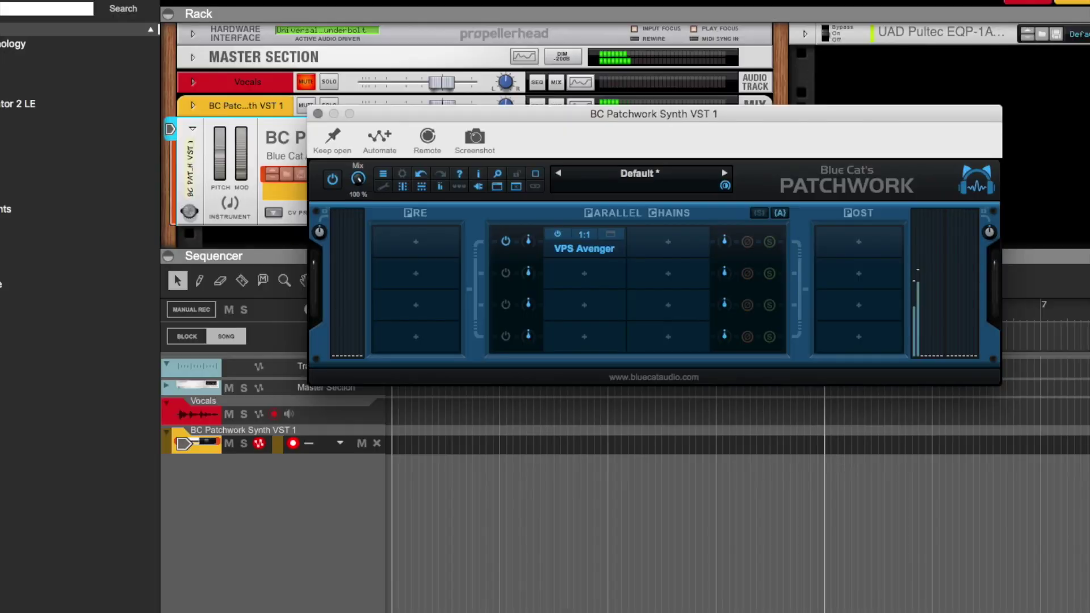
left_click(317, 113)
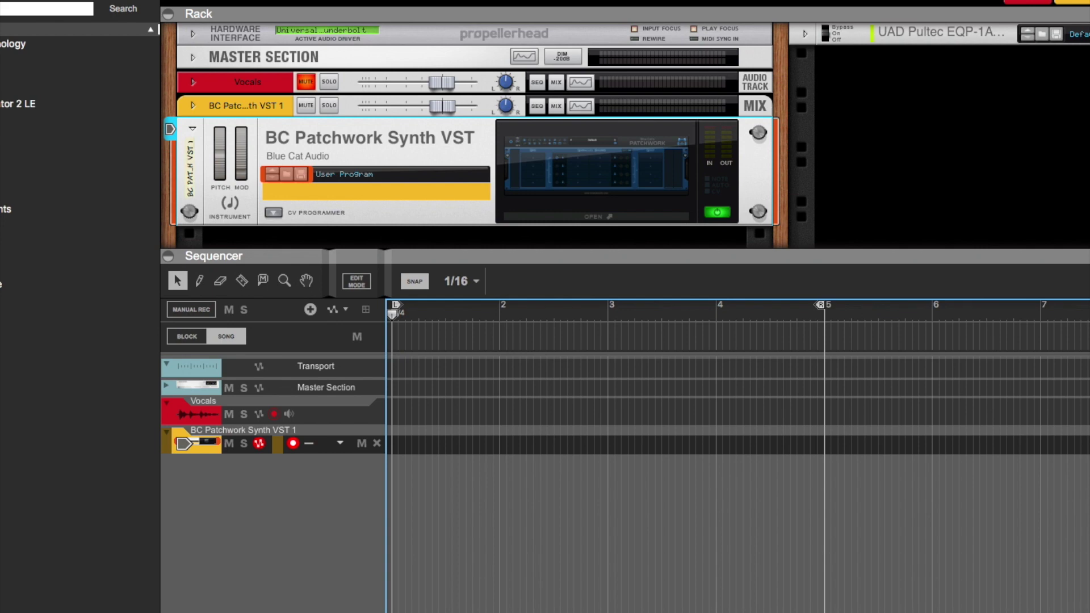
key("super+Return")
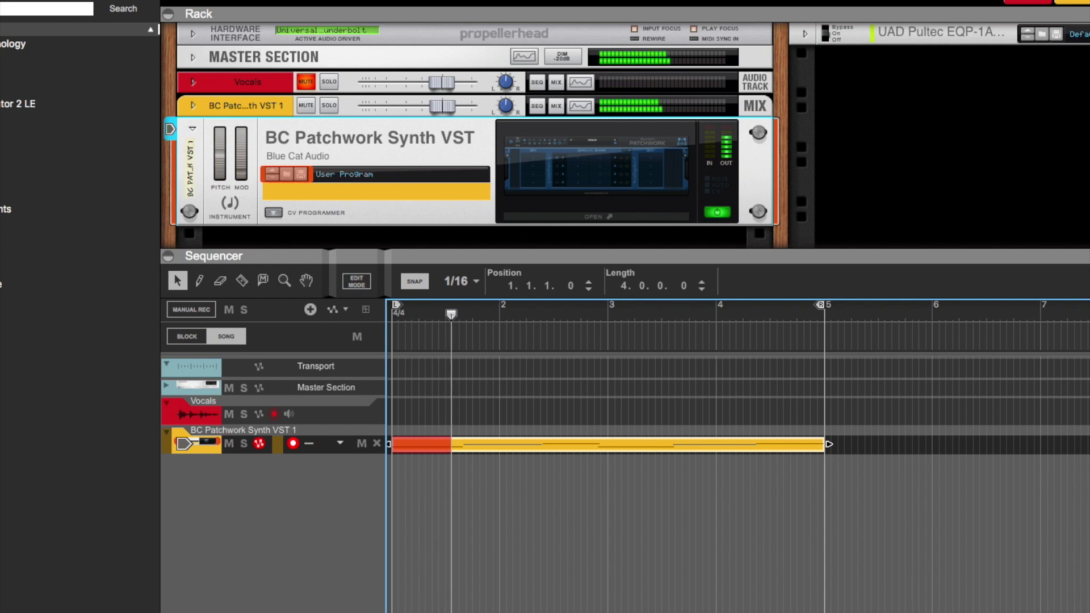
key("space")
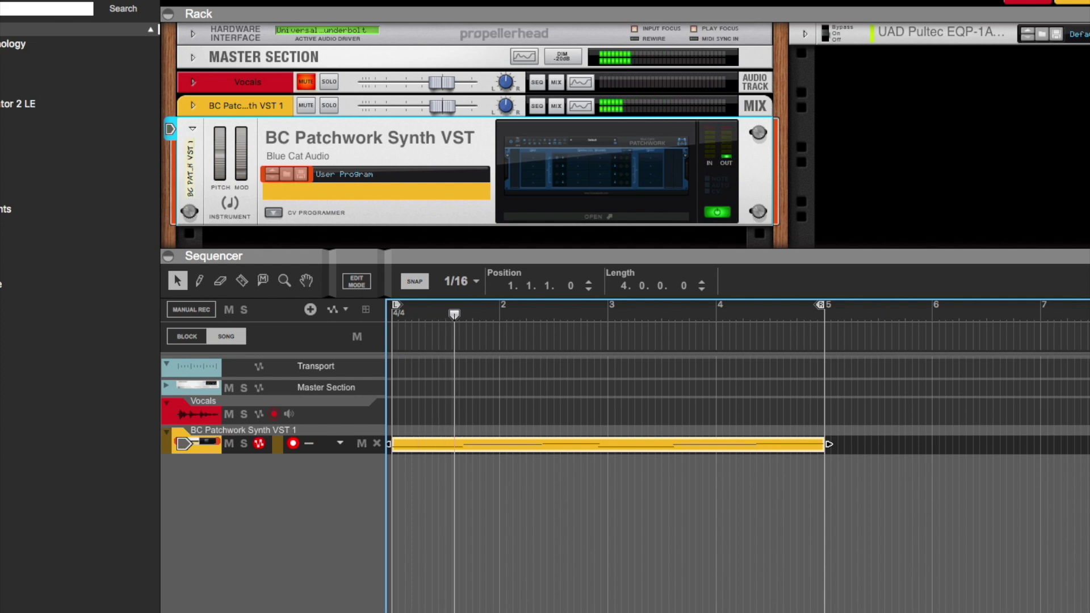
key("Return")
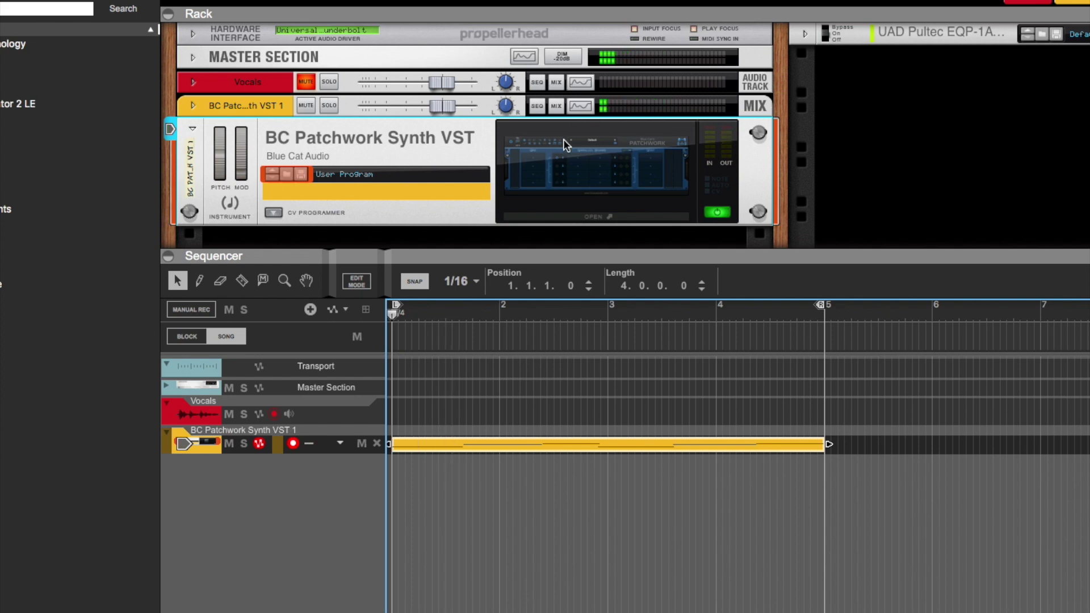
left_click(578, 218)
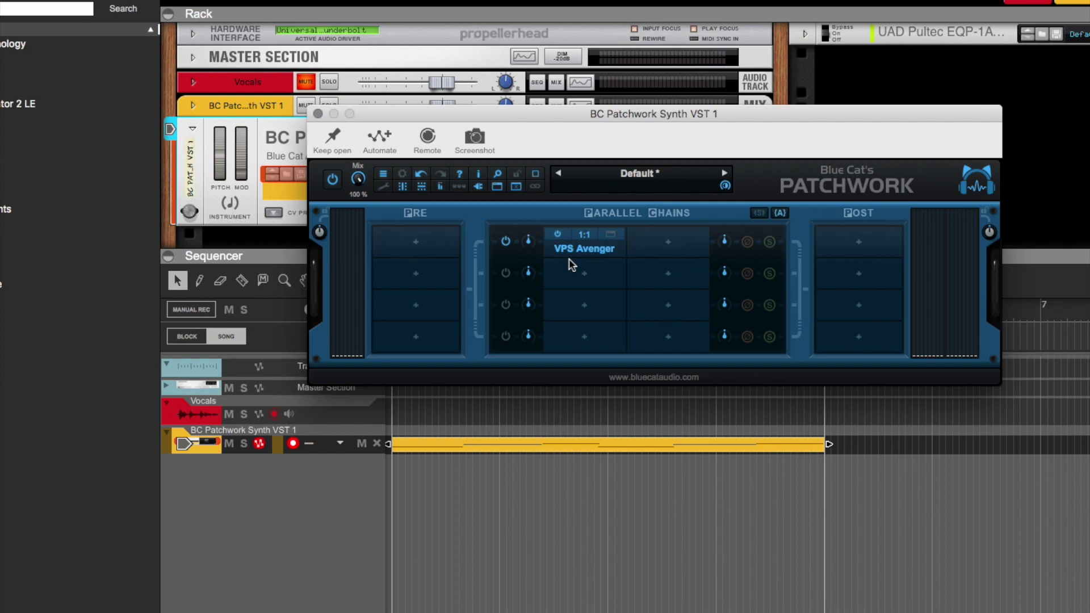
Load DUNE2.component from the Components folder as an Audio Unit into an empty Patchwork chain.
left_click(585, 276)
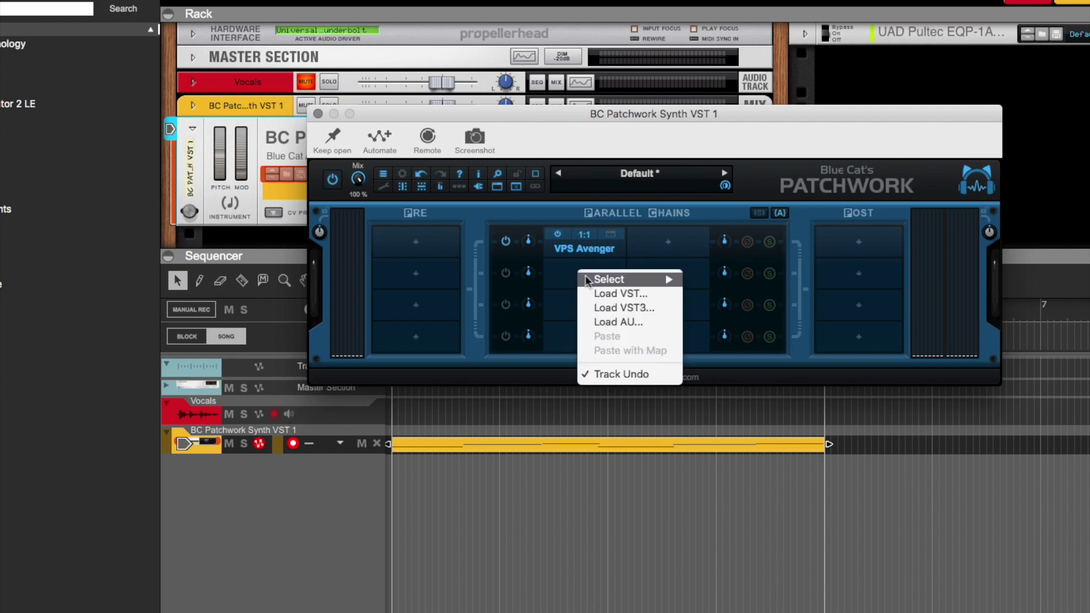
left_click(610, 322)
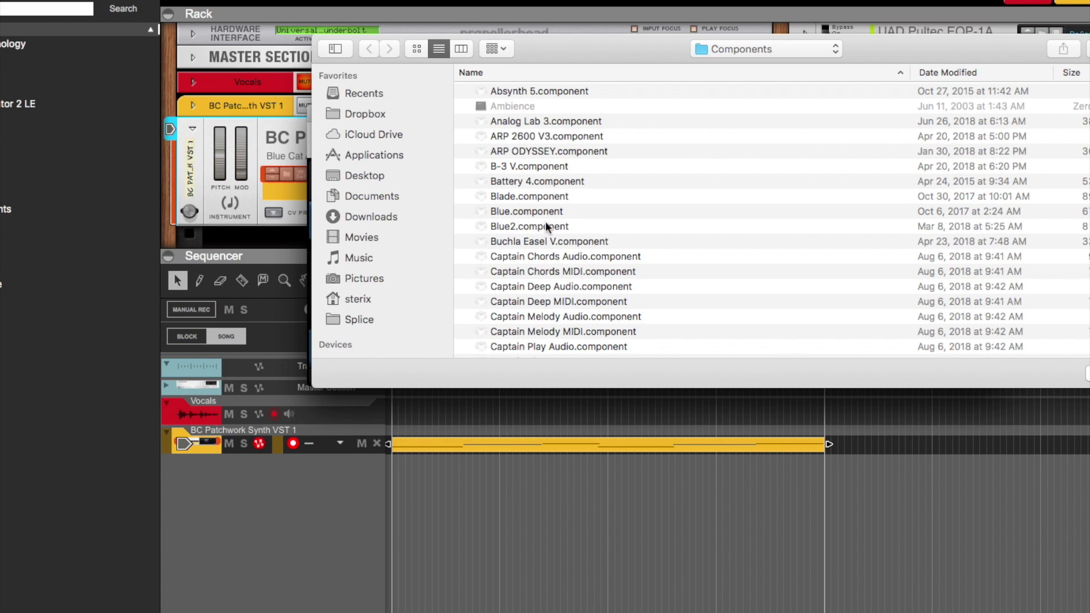
scroll(546, 226, "down", 5)
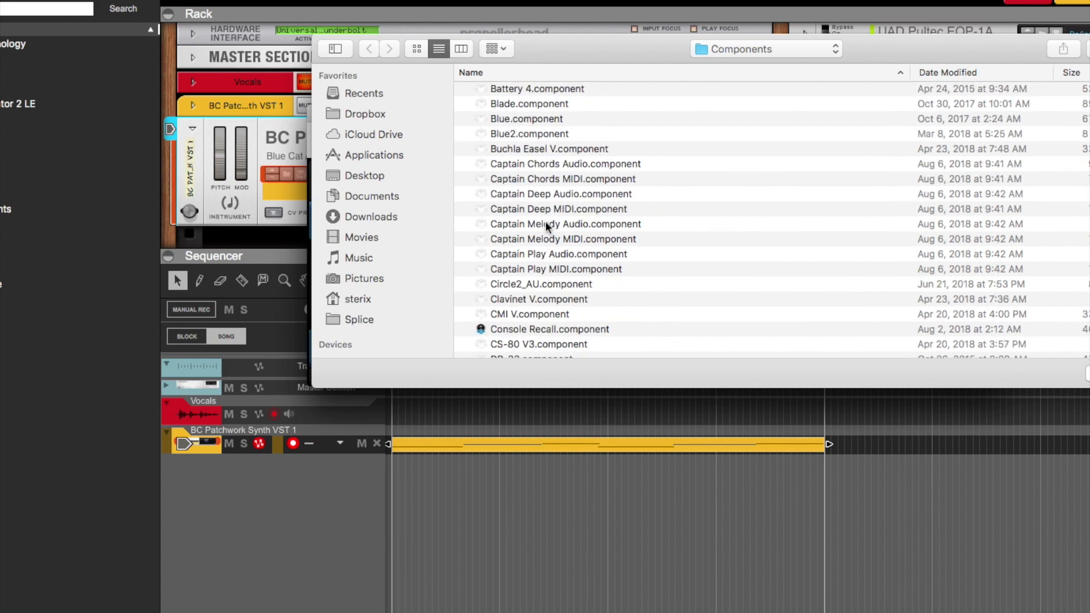
scroll(546, 226, "down", 10)
scroll(545, 220, "down", 5)
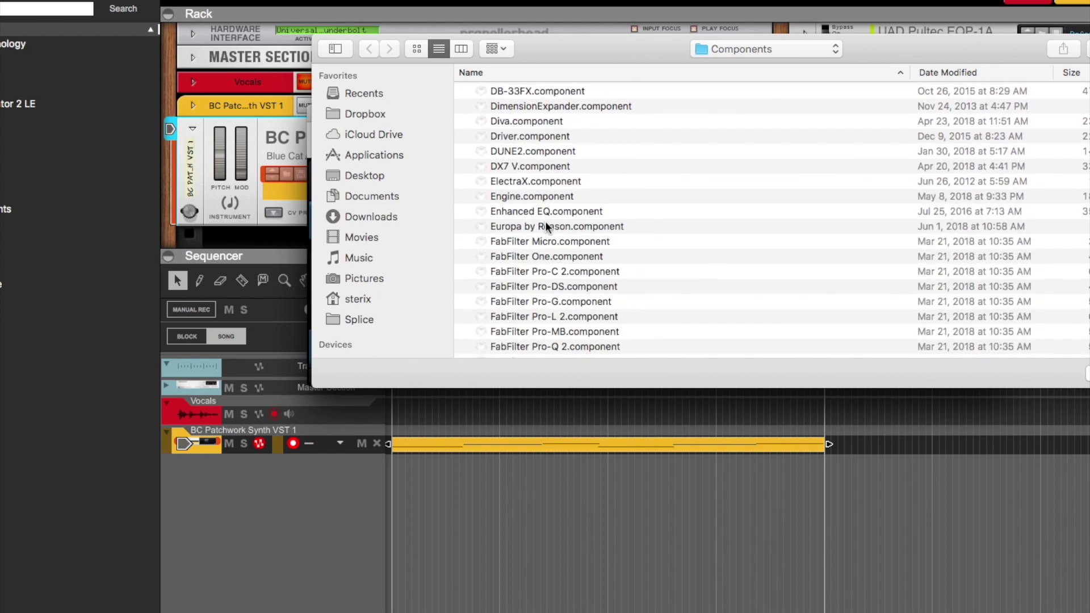
left_click(536, 151)
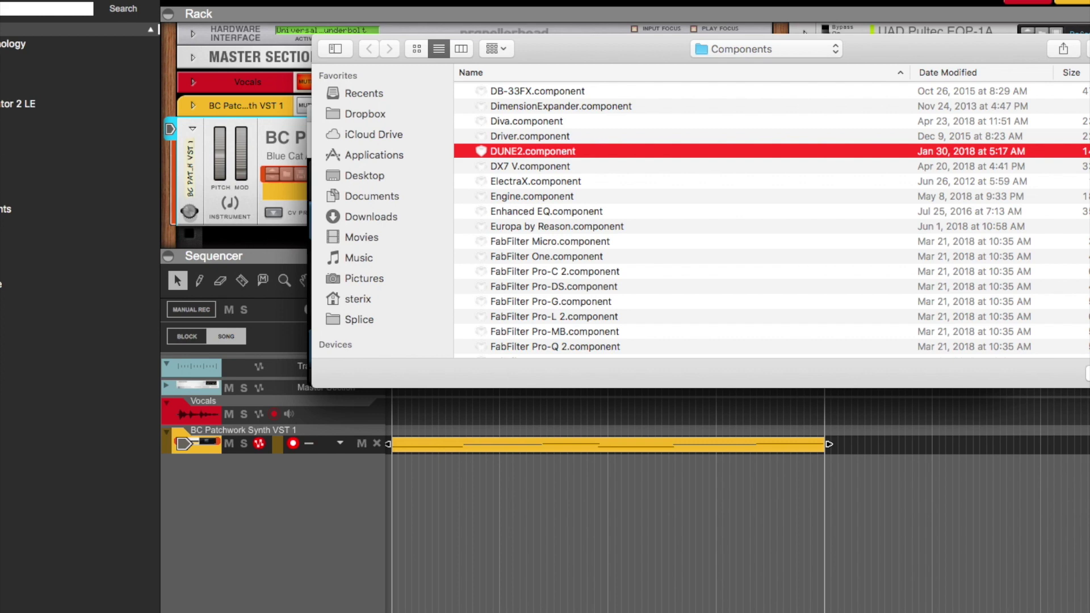
key("Return")
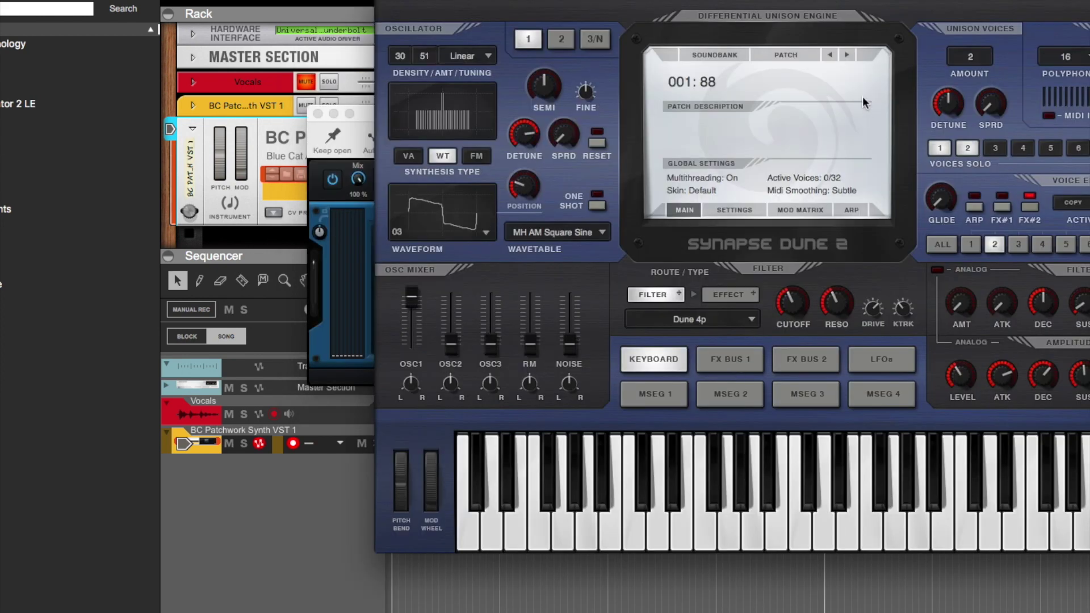
Set Dune 2 to the World of Cinematic Pads patch 003: Centauri KS and close its editor.
left_click(712, 55)
mouse_move(724, 82)
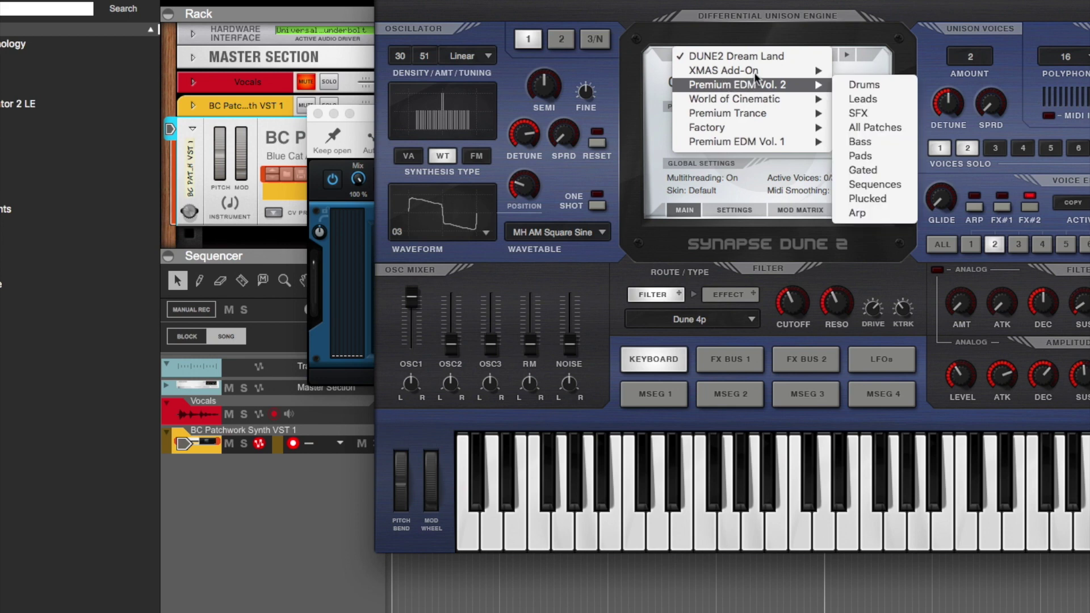
mouse_move(752, 100)
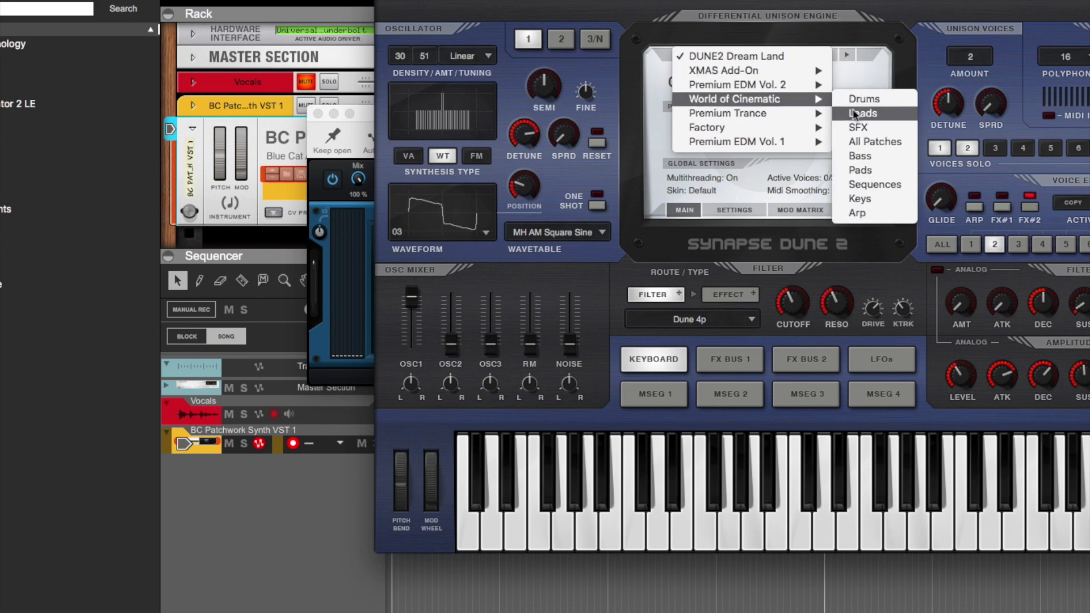
left_click(867, 170)
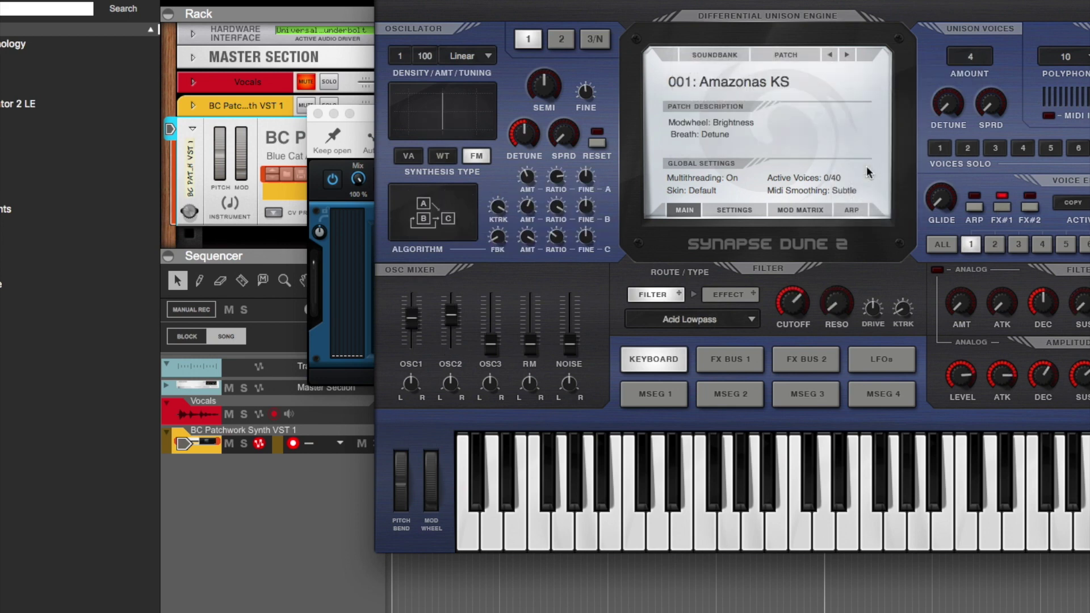
left_click(727, 537)
left_click(718, 84)
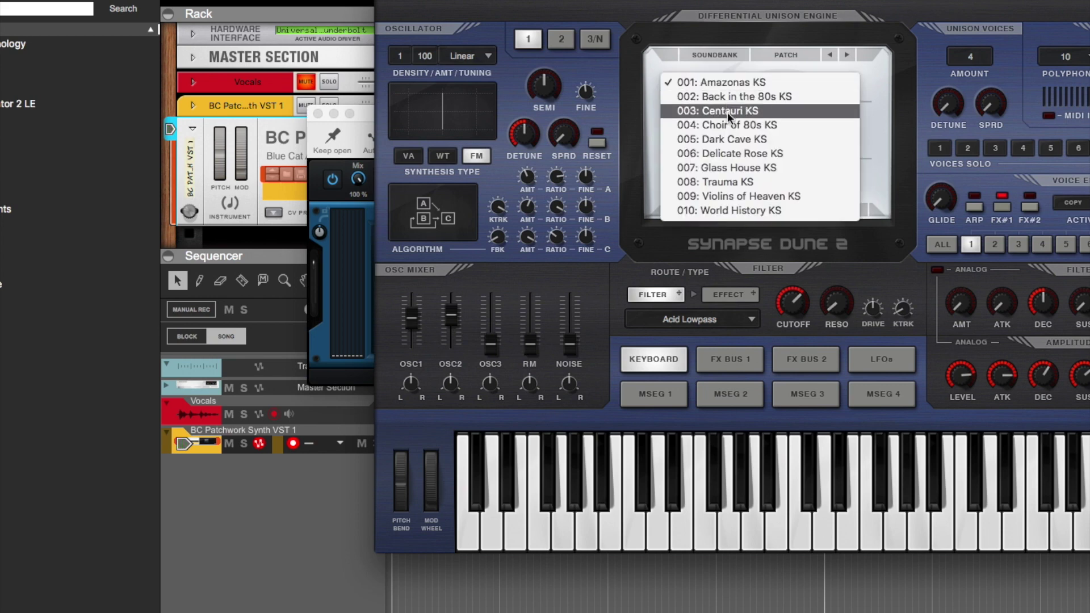
left_click(727, 111)
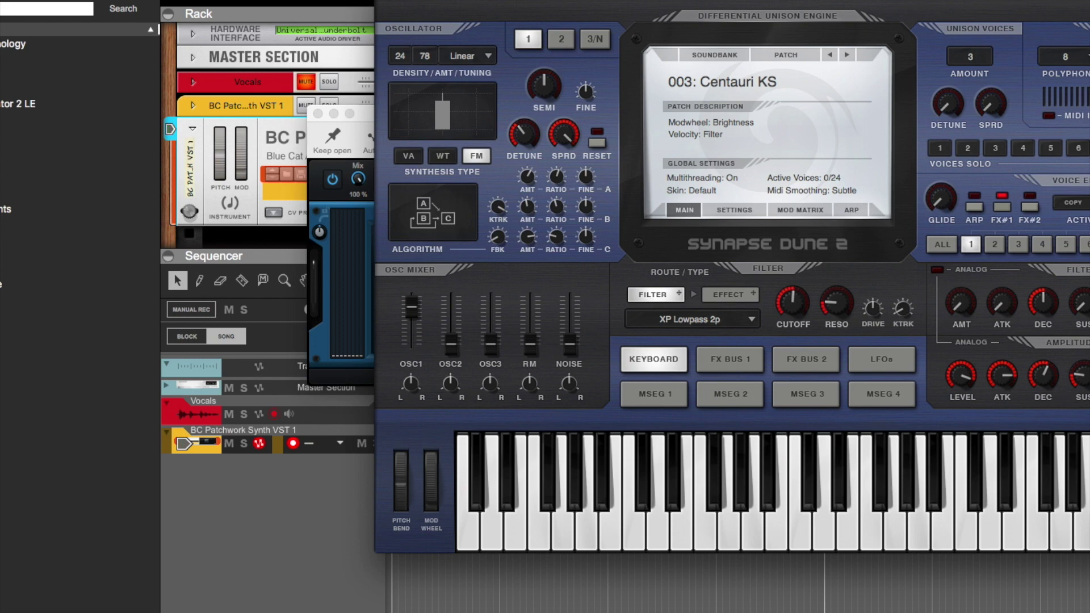
key("super+w")
right_click(593, 278)
Assign a MIDI output port to the DUNE 2.6 slot through its options menu.
left_click(585, 266)
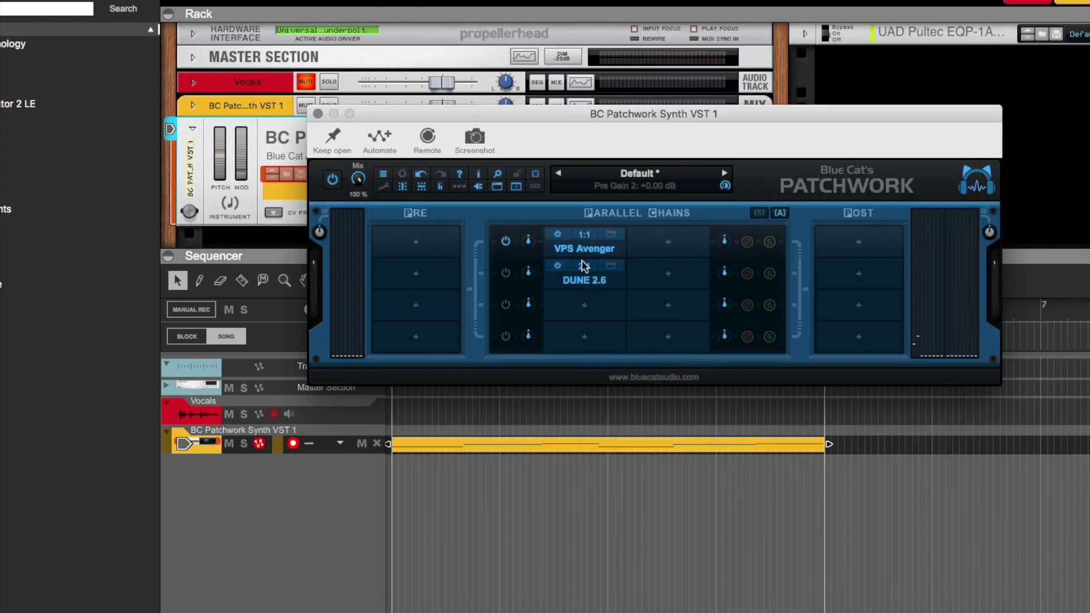
right_click(583, 244)
left_click(741, 496)
right_click(582, 277)
mouse_move(652, 534)
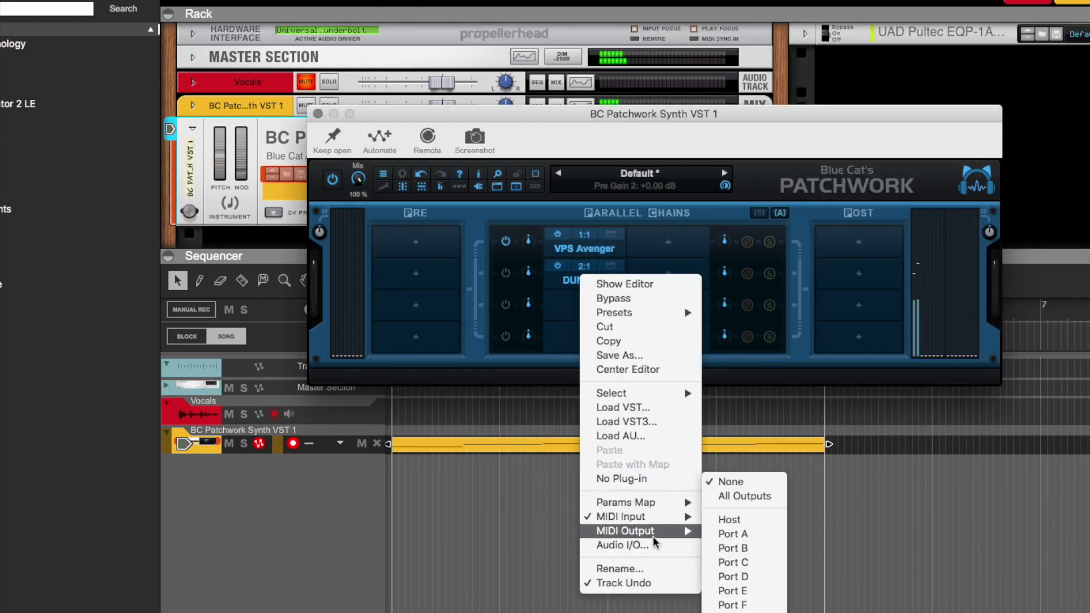
left_click(731, 482)
right_click(583, 243)
left_click(725, 492)
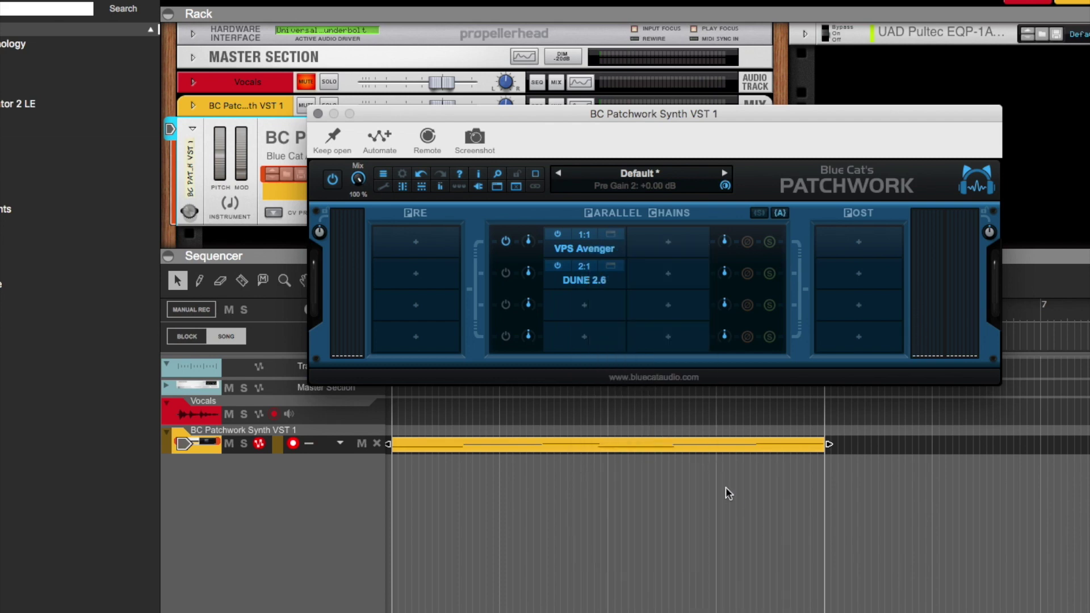
Load Premium EDM Vol. 1 patch 001: Contact KS in Dune 2, then close its editor.
right_click(591, 285)
left_click(607, 282)
scroll(692, 84, "down", 2)
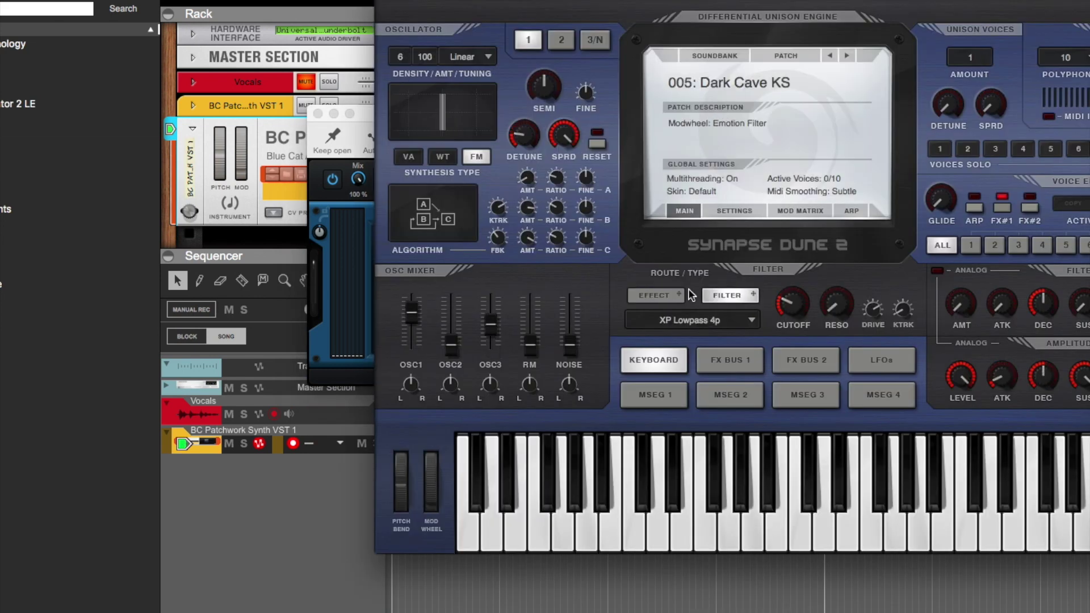
left_click(709, 522)
scroll(687, 124, "down", 4)
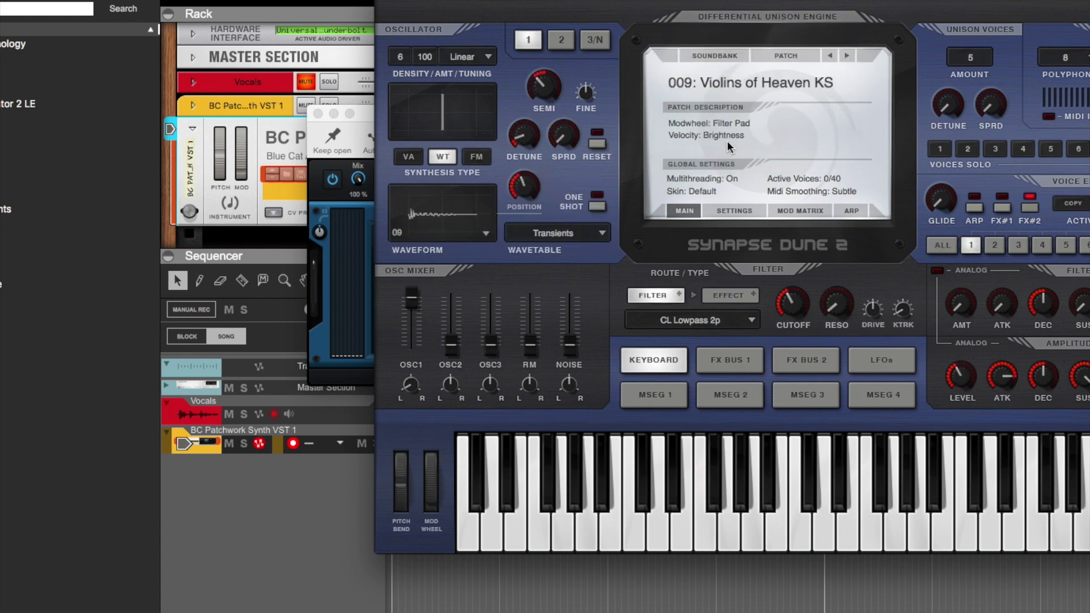
scroll(722, 83, "down", 1)
left_click(725, 85)
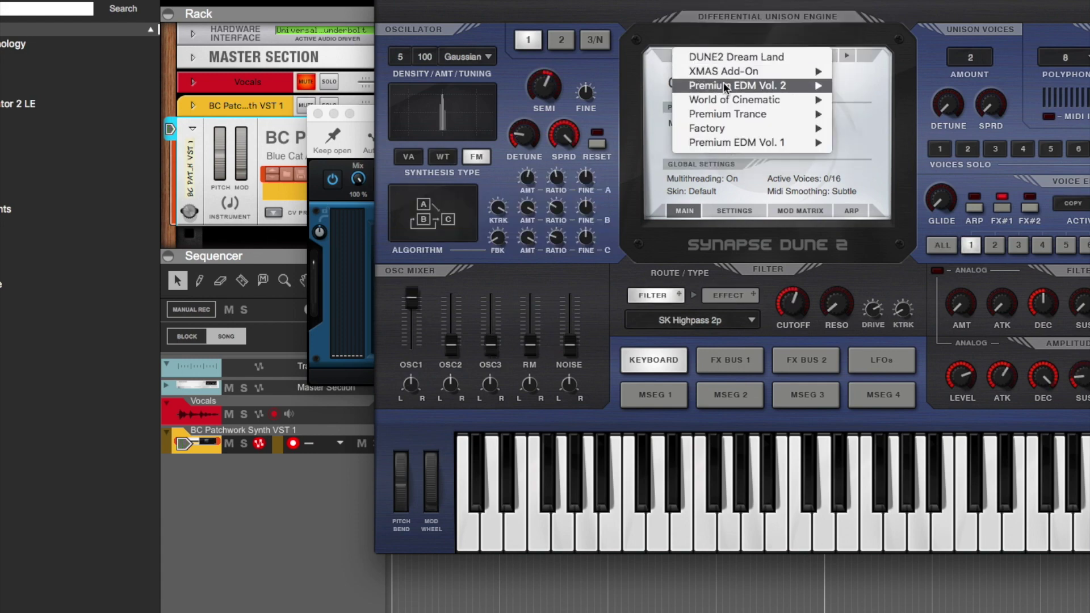
mouse_move(738, 143)
left_click(874, 215)
key("super+w")
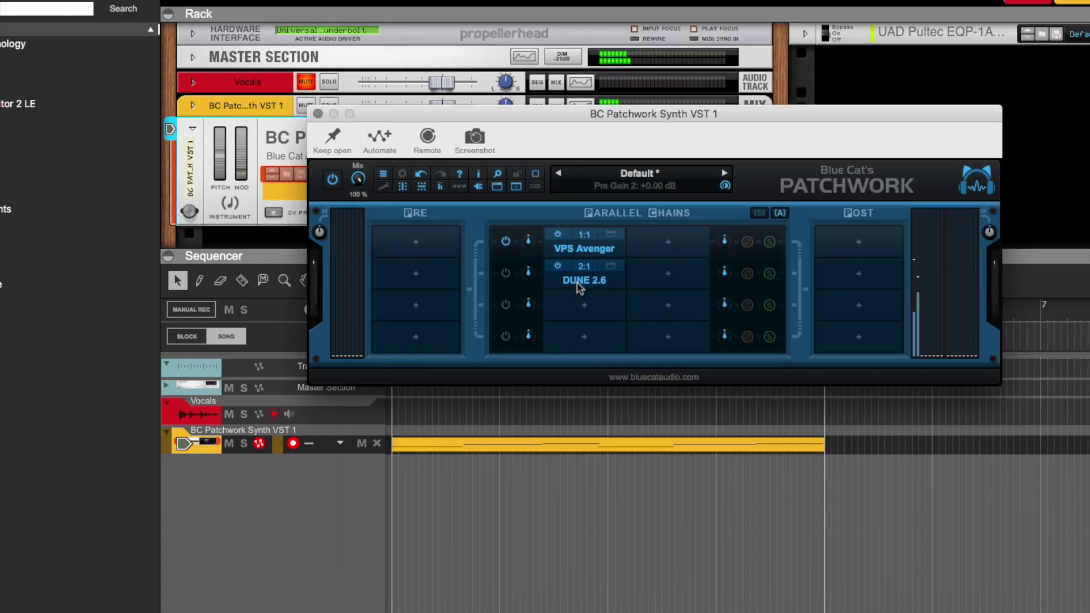
right_click(595, 245)
mouse_move(639, 497)
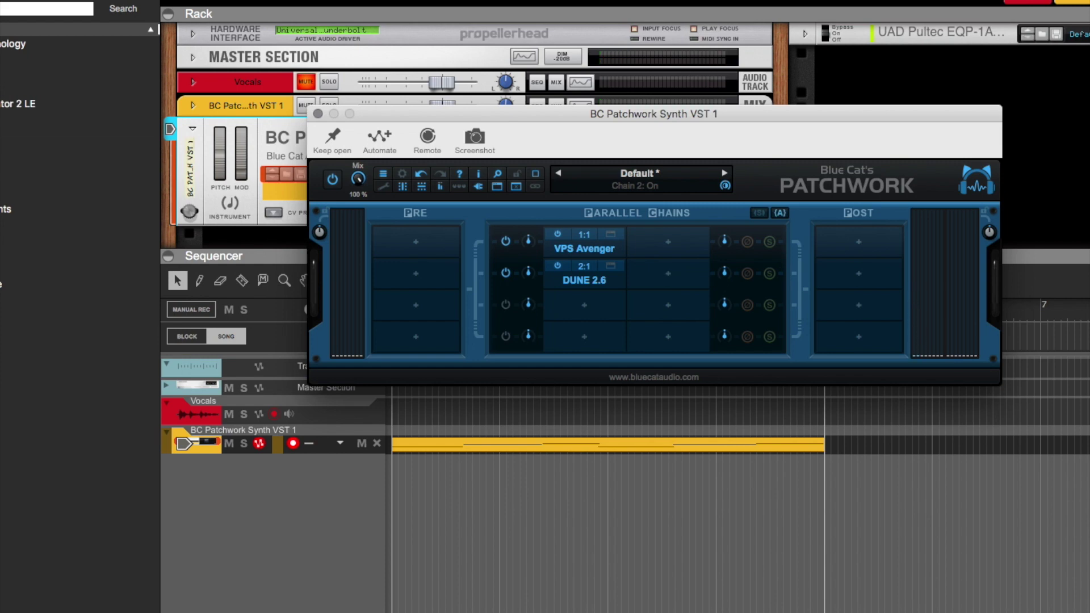
Raise Reason's audio buffer size from 512 to 1,024 samples in Preferences, then close them.
key("super+comma")
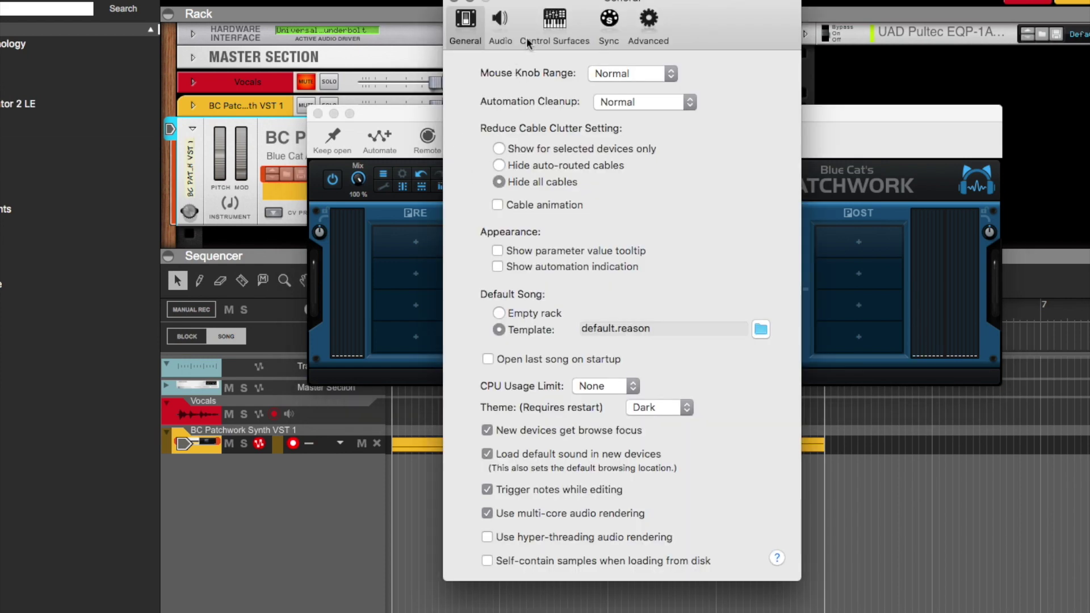
left_click(571, 35)
left_click(500, 35)
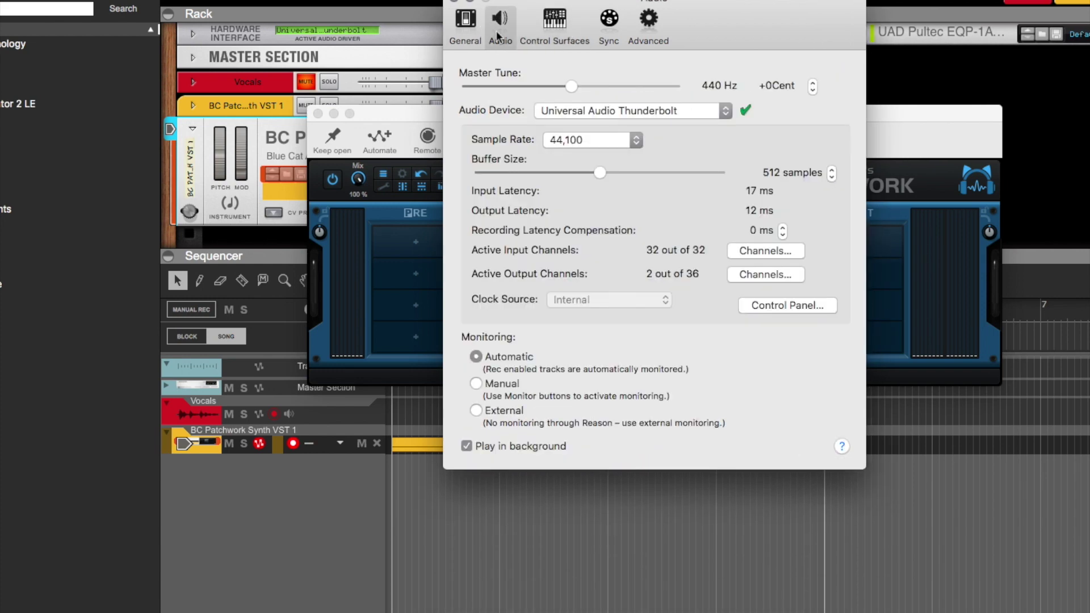
left_click_drag(599, 172, 638, 177)
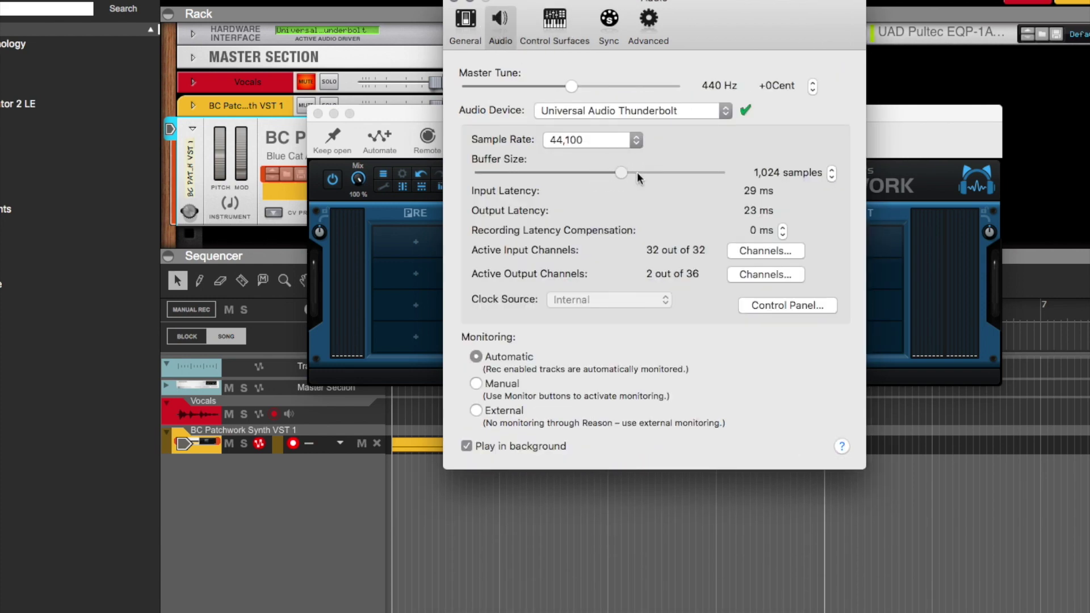
left_click(456, 1)
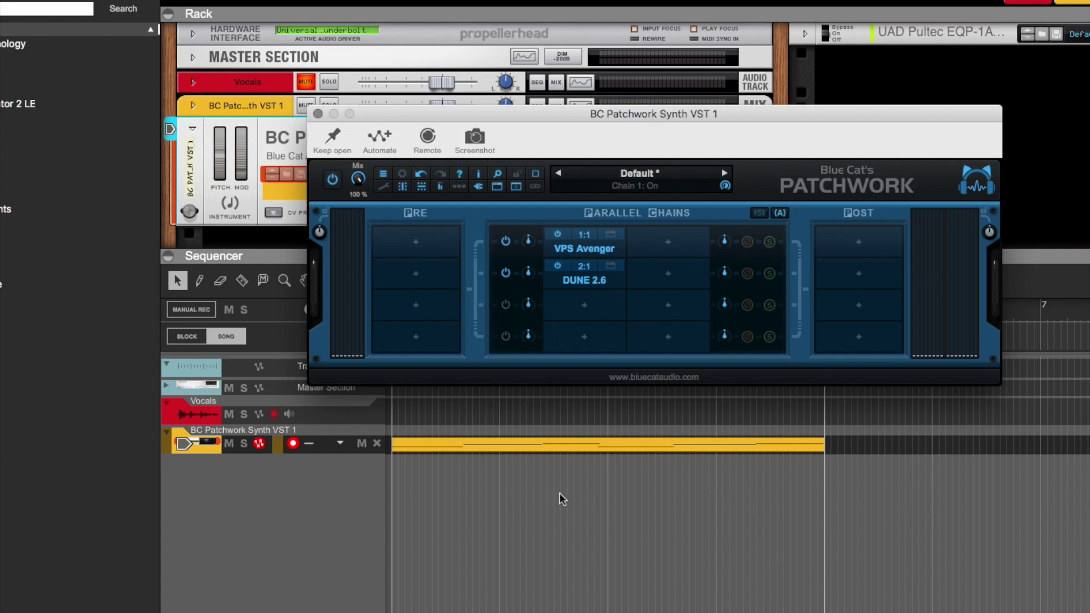
left_click(688, 114)
Move the BC Patchwork Synth VST window aside, then close it to reveal the rack.
left_click_drag(688, 114, 728, 105)
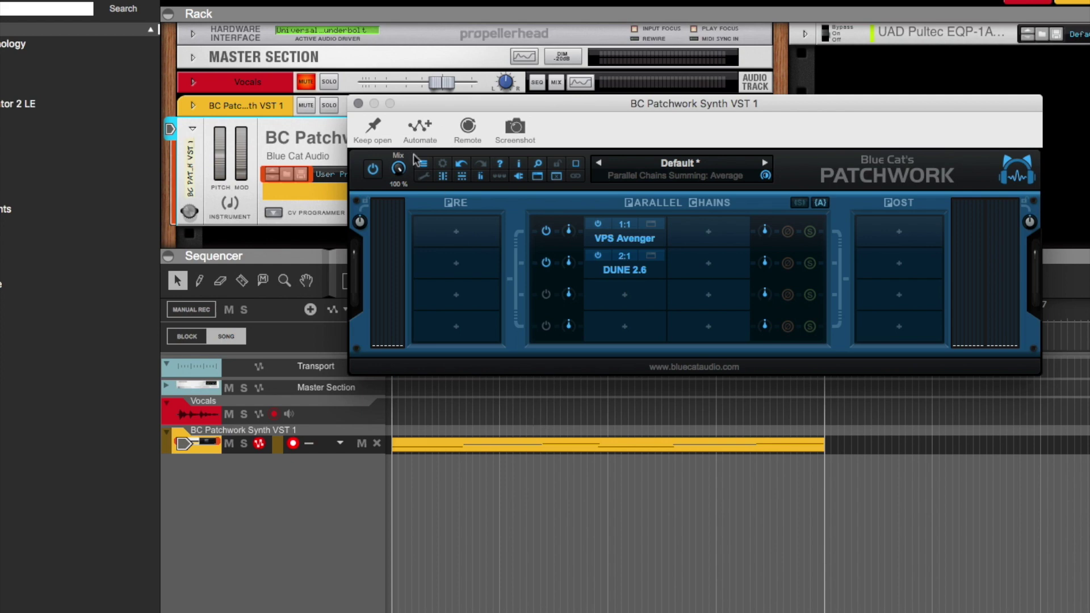
left_click(359, 103)
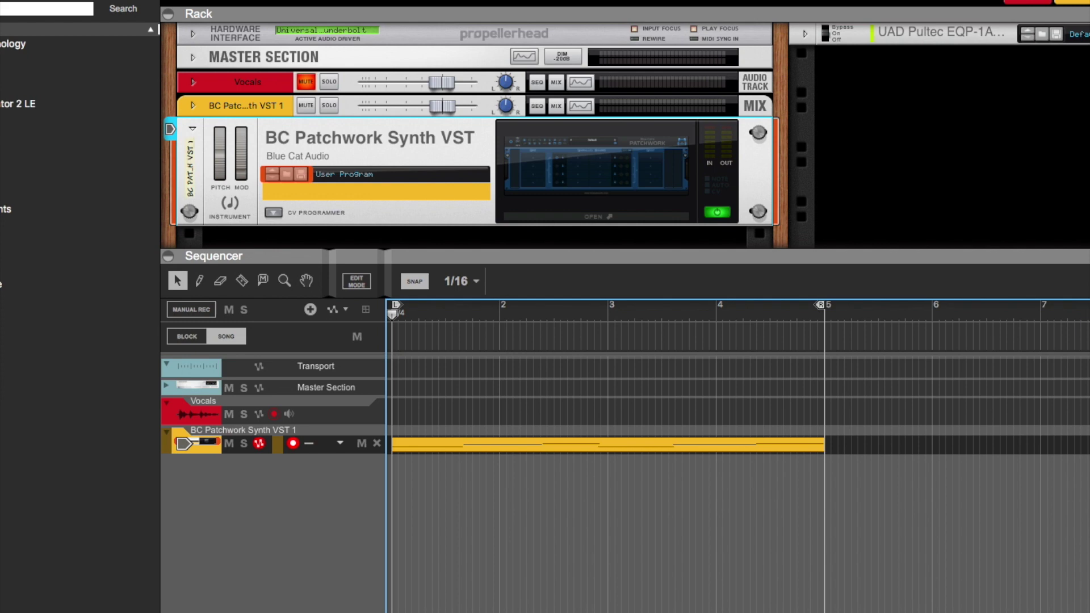
In Safari, search Google for 'blue cat audio patchwork' using the suggested query.
left_click(280, 610)
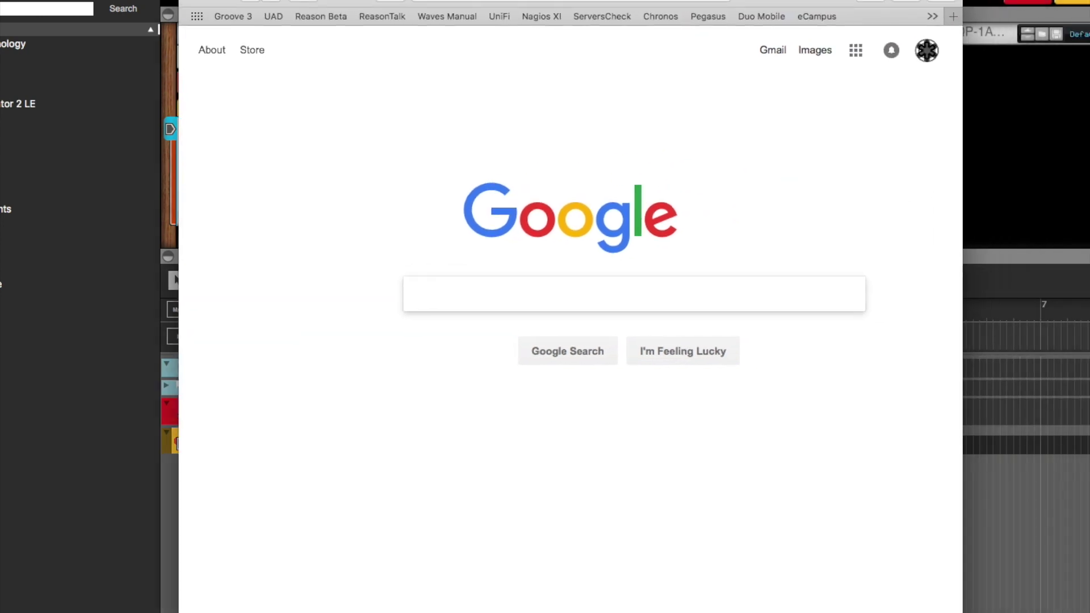
type("bluecat audi")
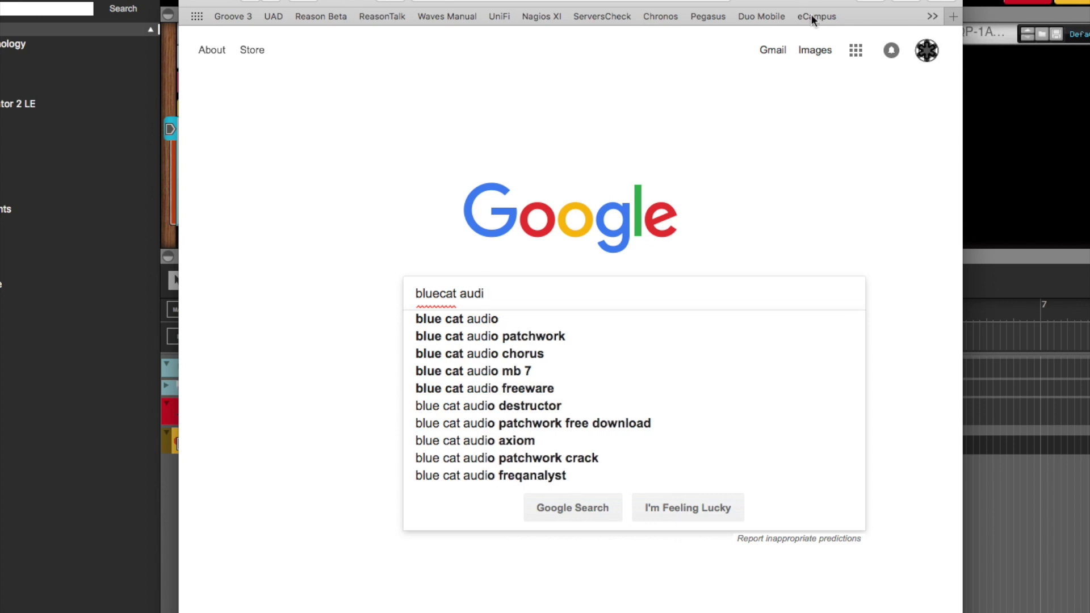
left_click(508, 335)
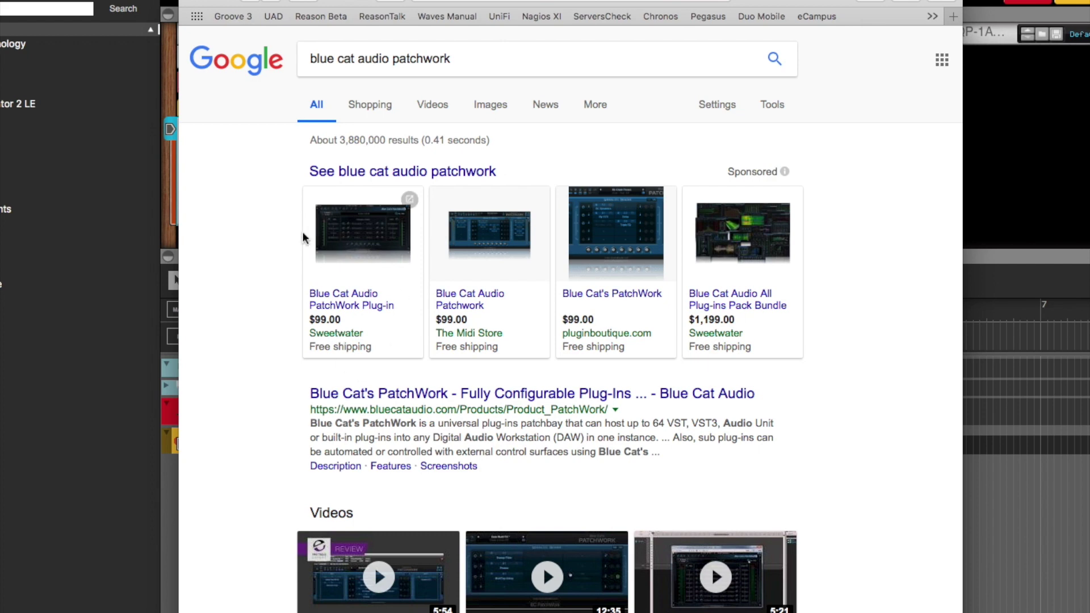
Open the Blue Cat's PatchWork result and browse its Description and Features sections.
left_click(386, 399)
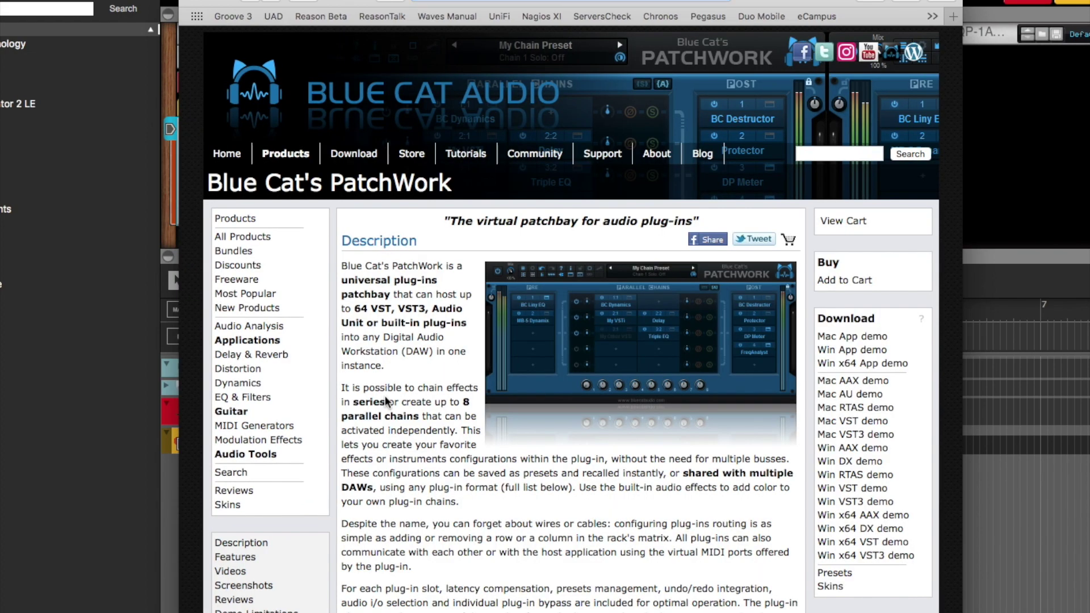
scroll(385, 396, "down", 5)
scroll(385, 396, "down", 10)
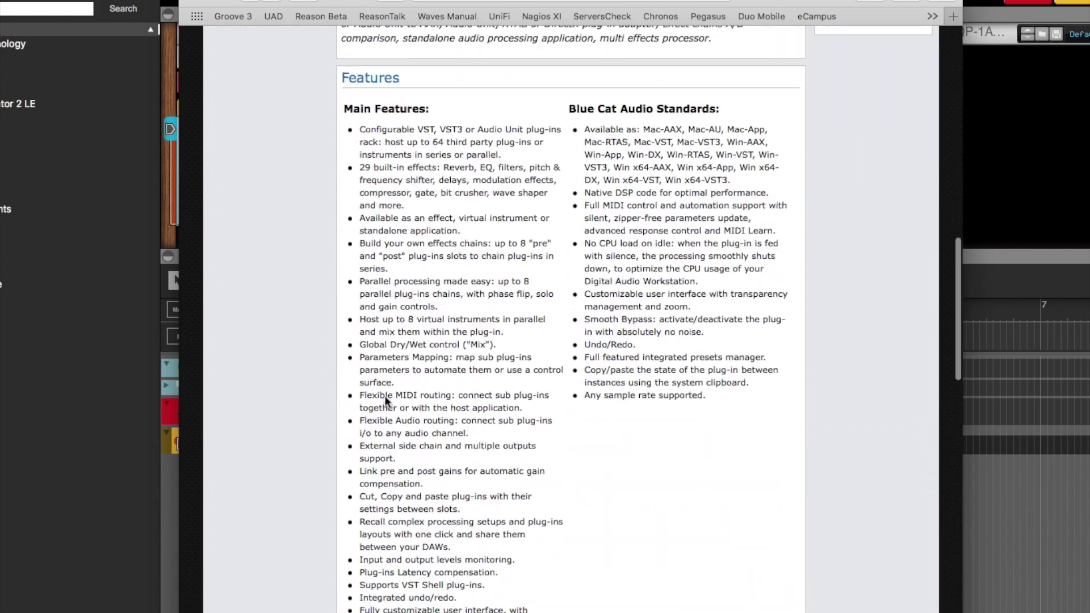
scroll(385, 396, "up", 7)
scroll(385, 396, "up", 7)
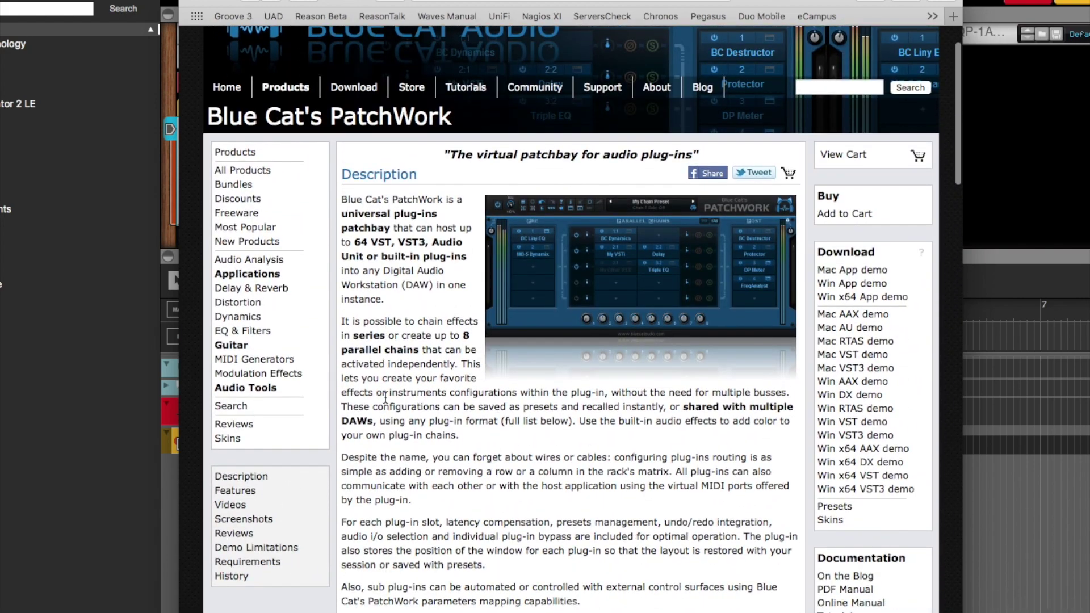
scroll(385, 397, "down", 2)
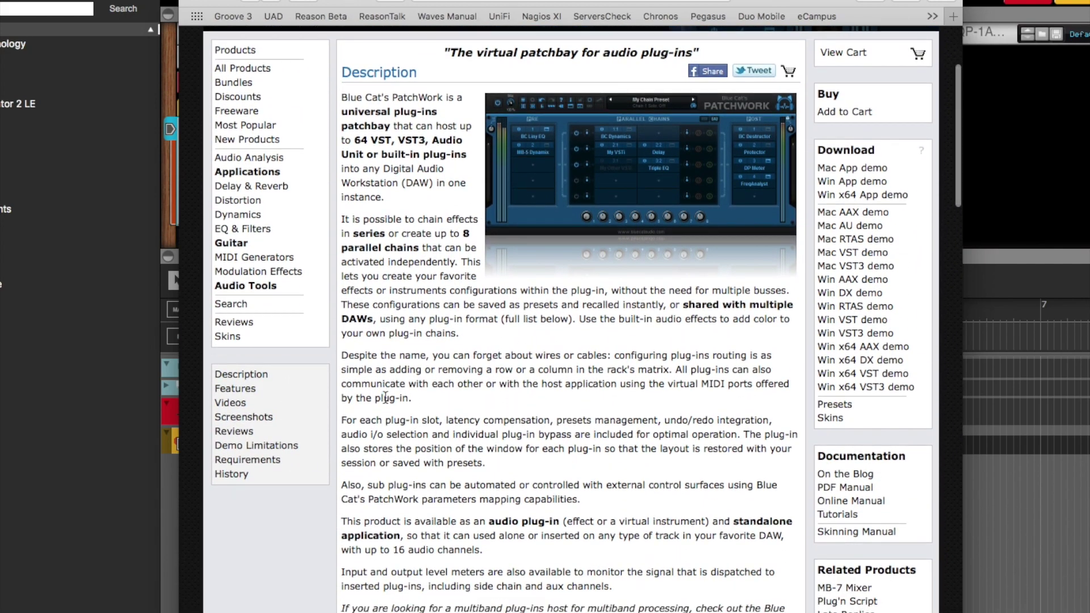
scroll(385, 397, "down", 1)
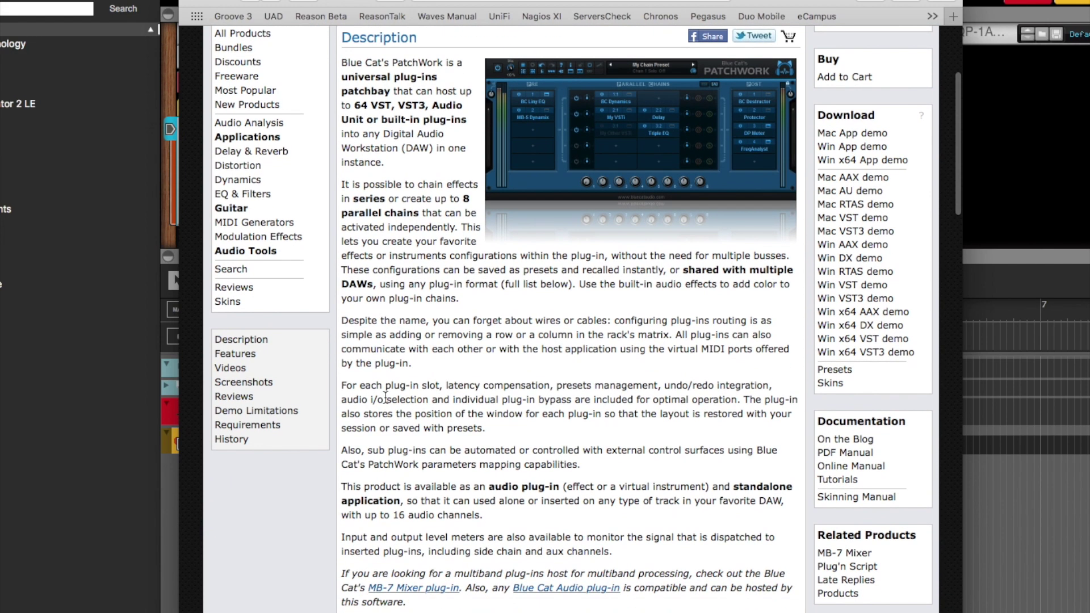
scroll(373, 122, "up", 4)
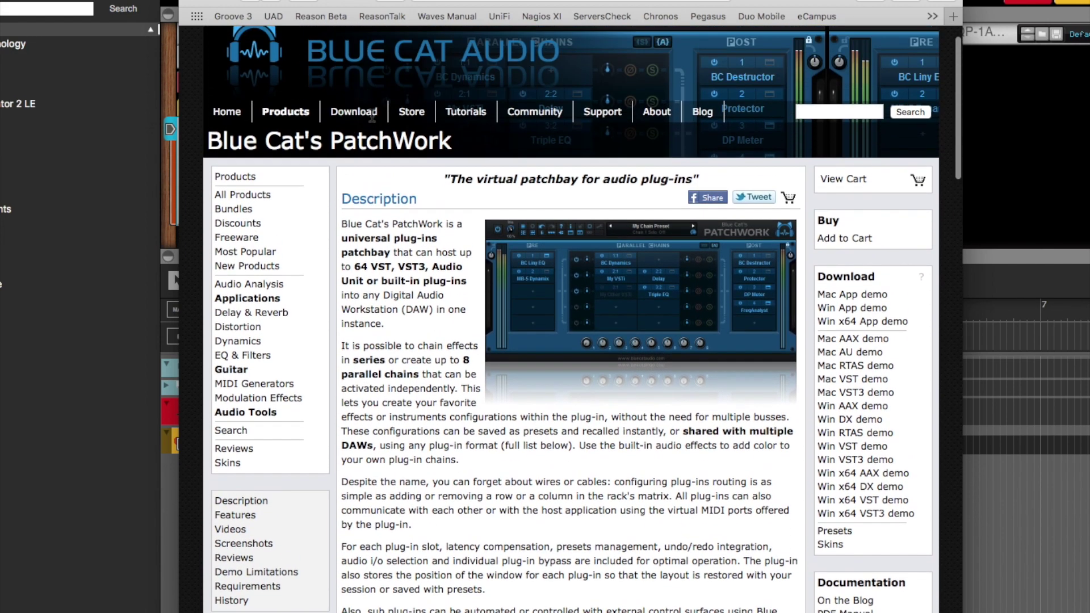